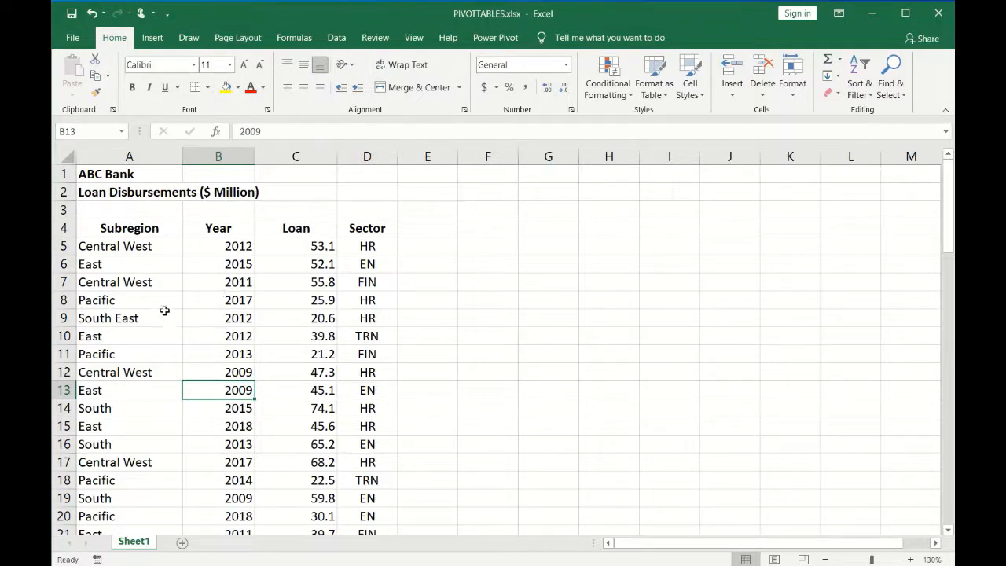
- Examine the ABC Bank loan disbursements table, covering its title and the Subregion, Year, Loan and Sector columns through the final record
left_click(248, 281)
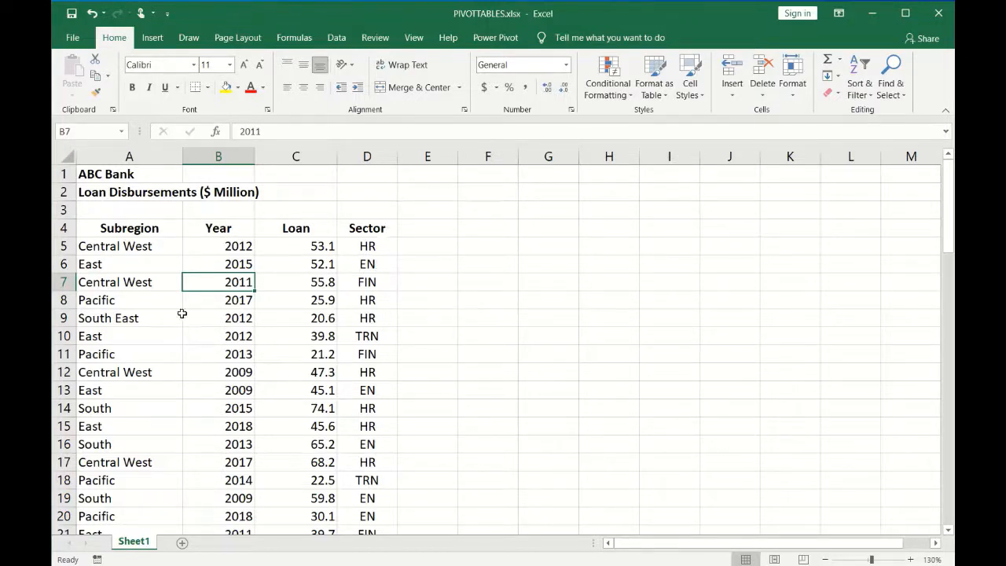
left_click(284, 246)
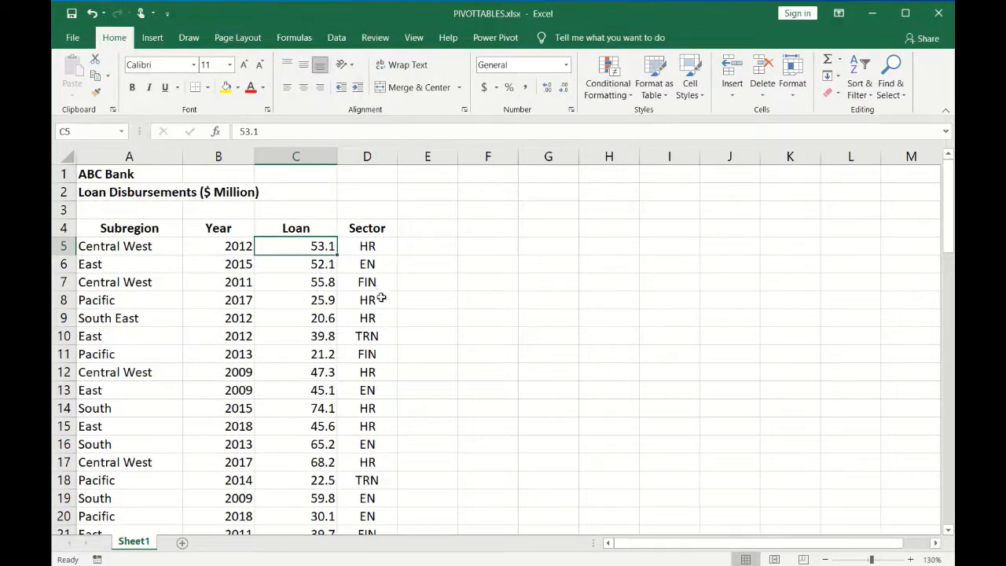
scroll(211, 334, "down", 8)
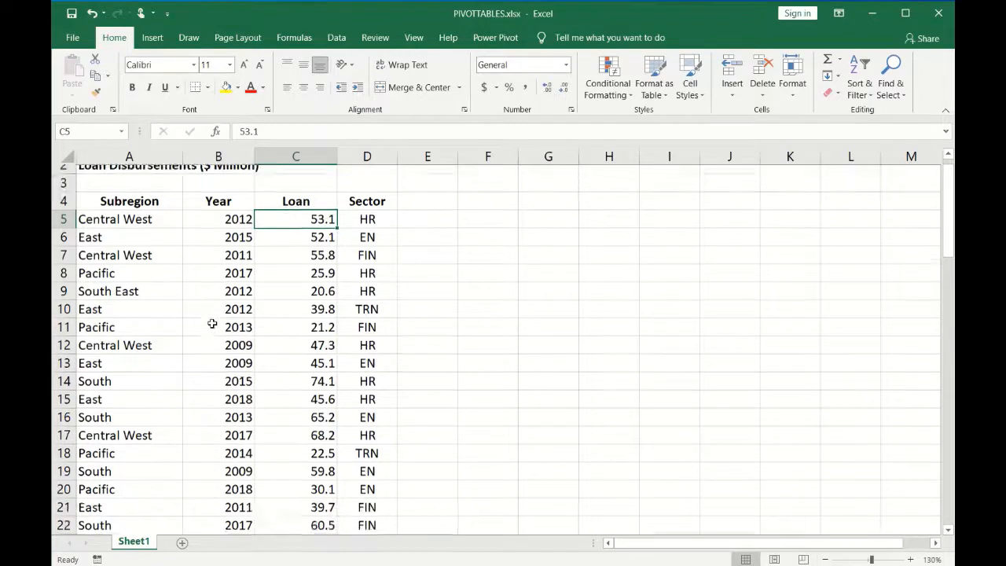
scroll(213, 338, "down", 14)
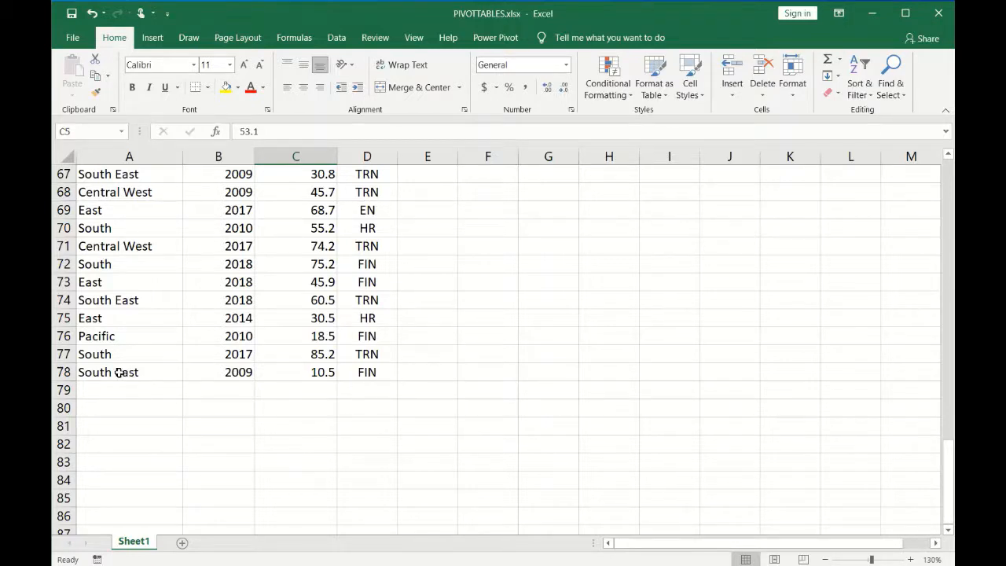
scroll(123, 371, "up", 20)
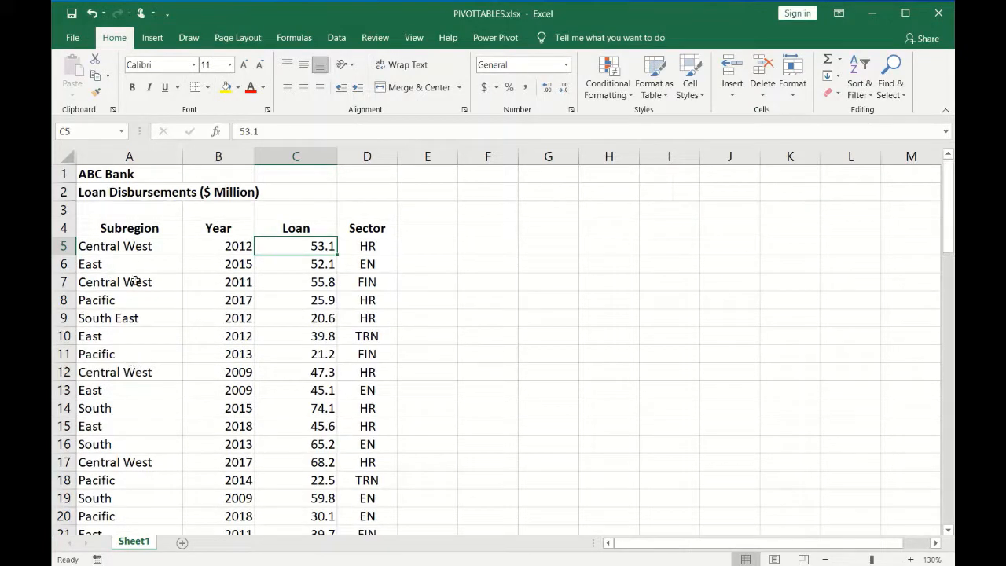
scroll(168, 330, "down", 20)
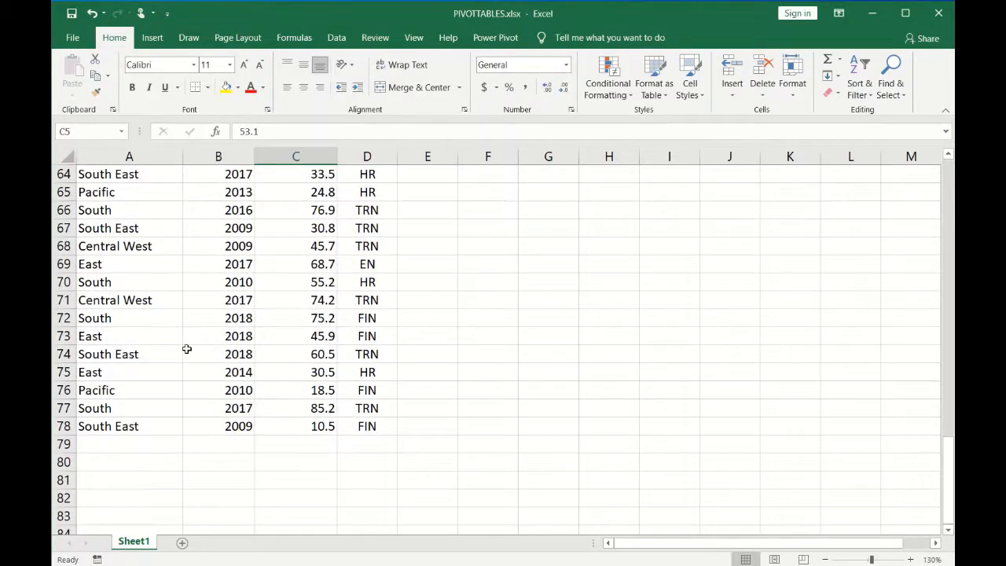
scroll(193, 353, "up", 20)
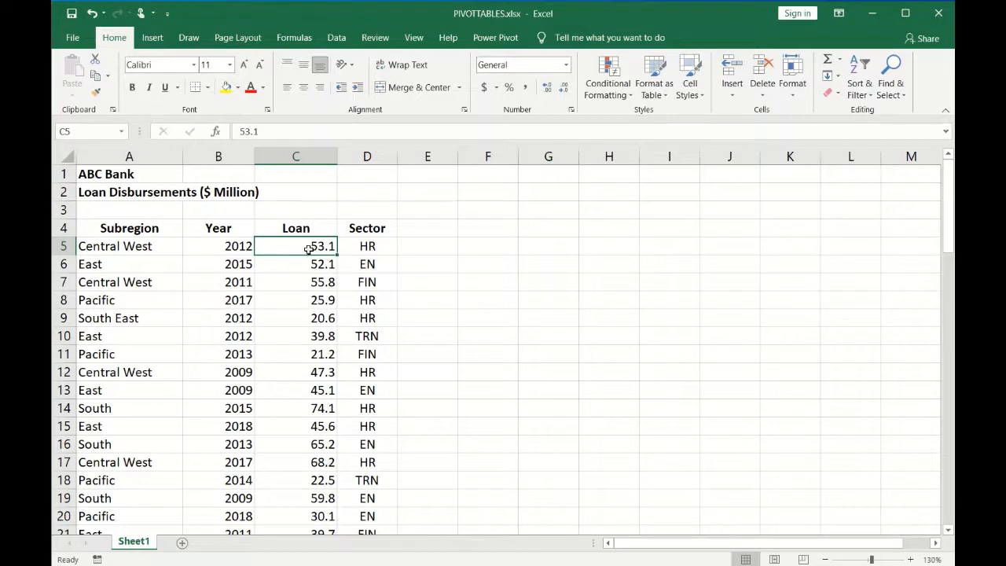
left_click(209, 193)
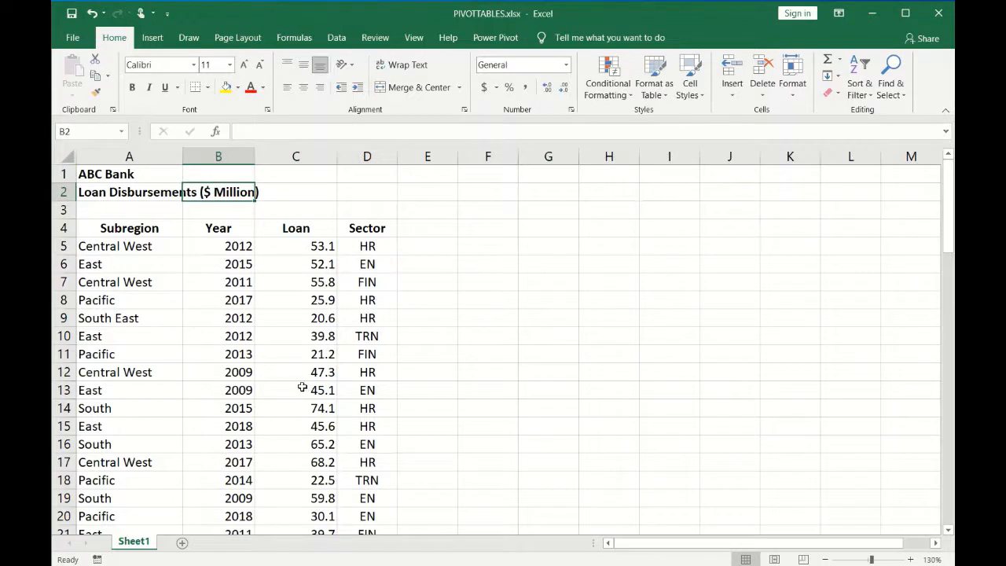
- Examine the repeated East records in the Subregion column together with their corresponding loan amounts
left_click(216, 342)
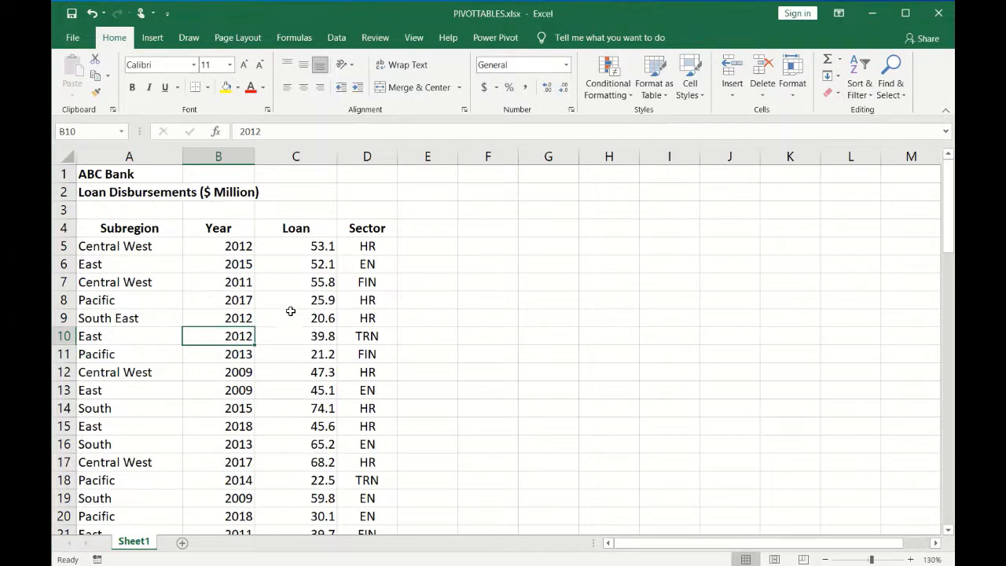
left_click(131, 339)
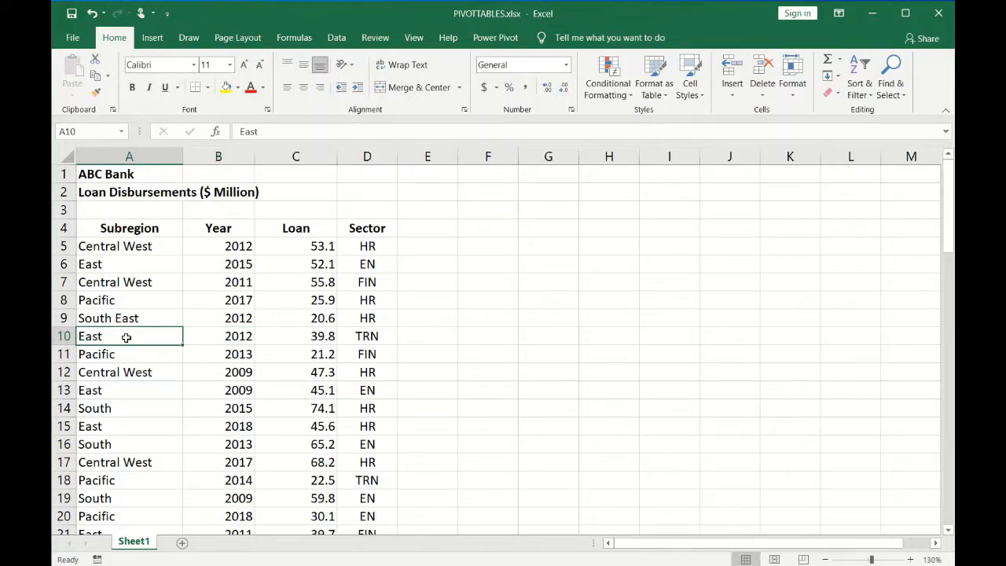
left_click(130, 264)
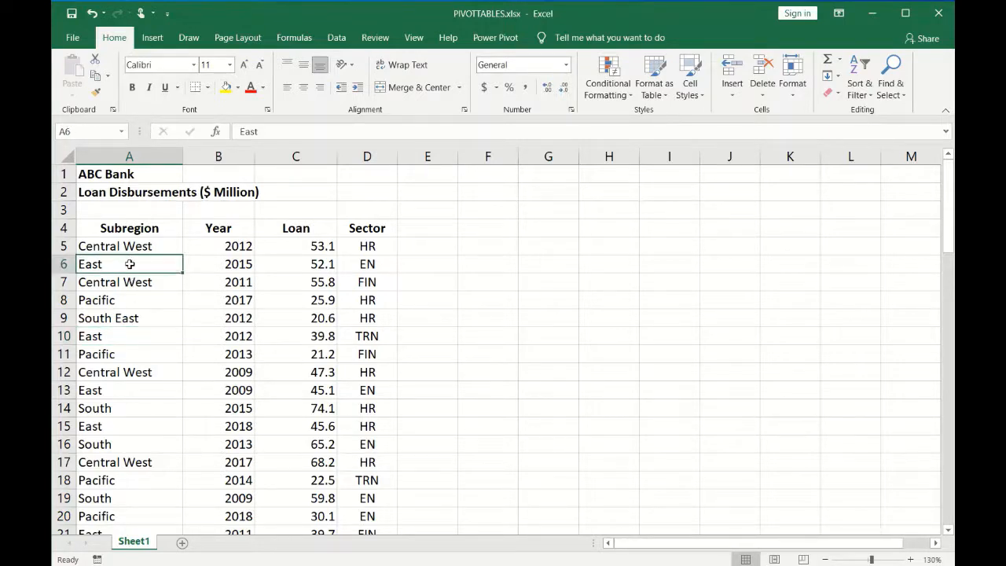
left_click(115, 335)
scroll(107, 355, "down", 1)
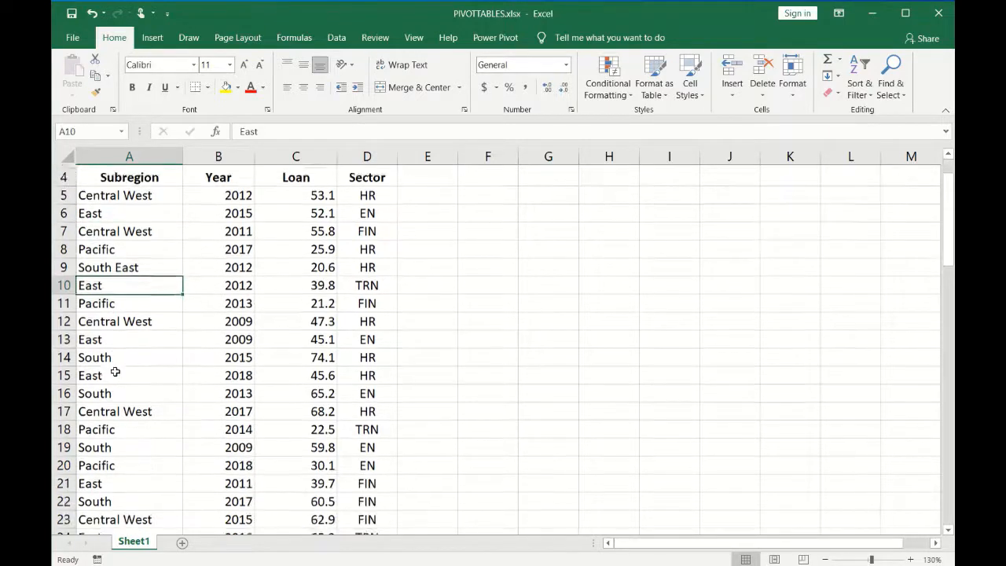
left_click(96, 336)
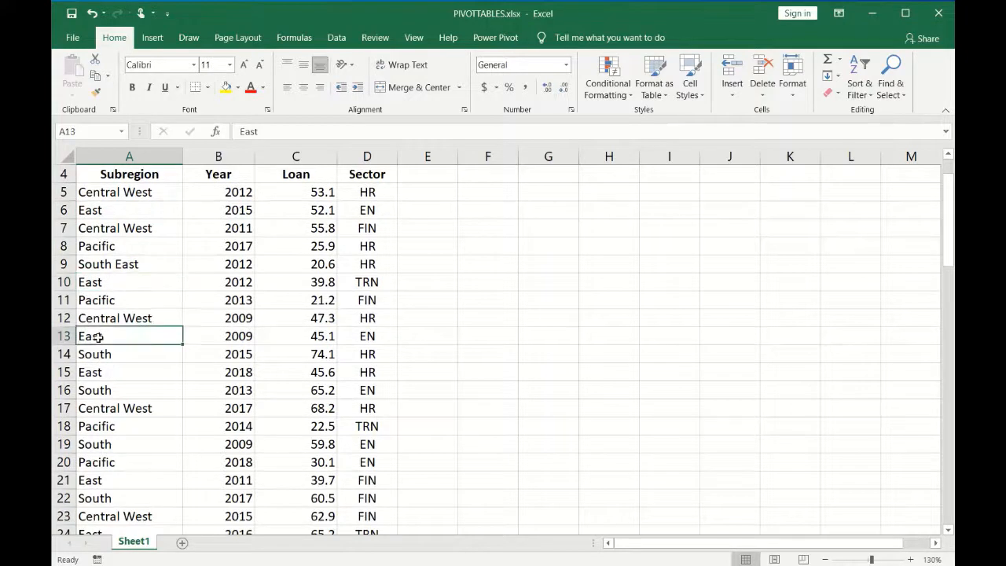
left_click(277, 338)
left_click(288, 286)
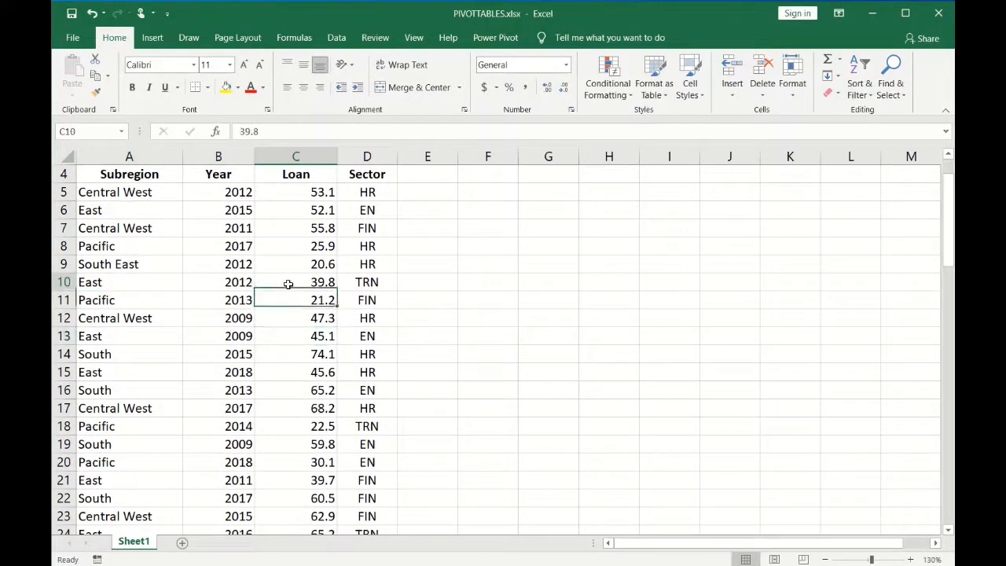
scroll(299, 285, "up", 1)
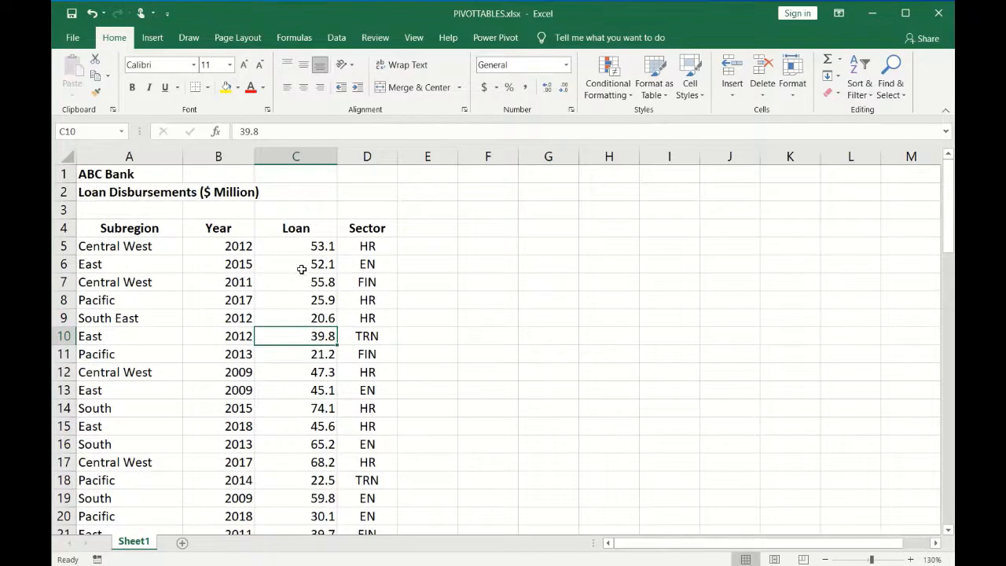
left_click(300, 265)
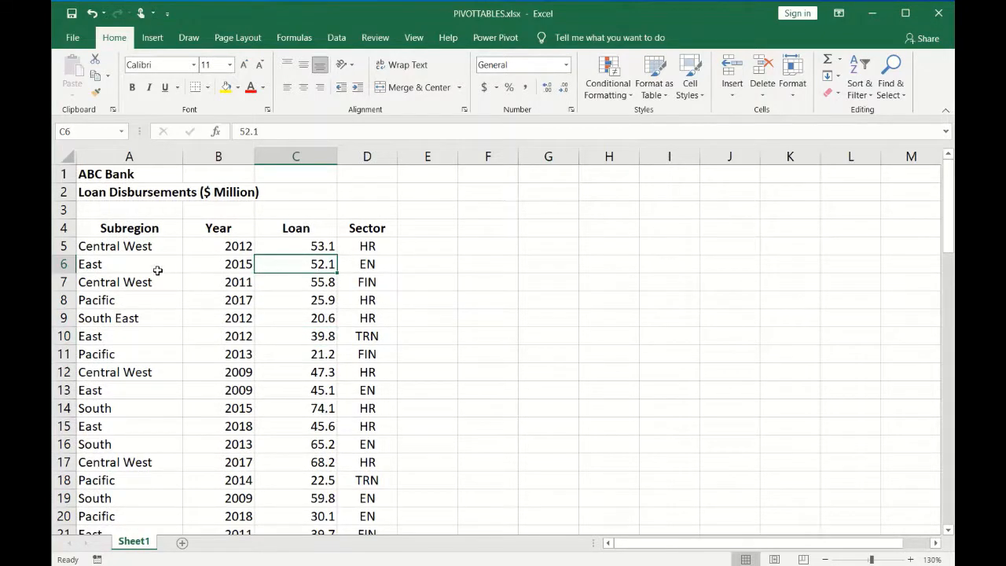
- Examine how the years are ordered and repeated in the Year column across the loan records
left_click(189, 338)
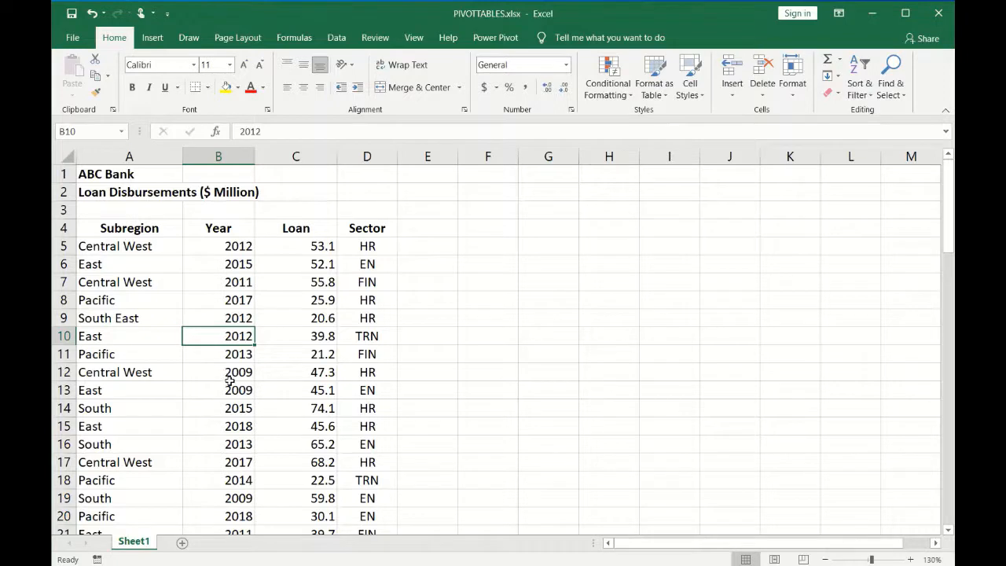
left_click(224, 372)
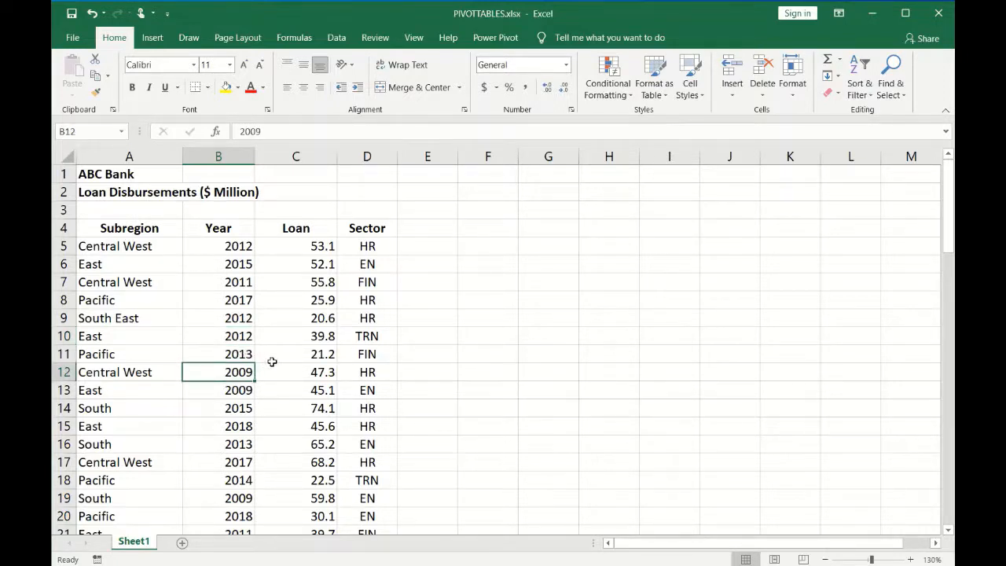
left_click_drag(214, 340, 216, 358)
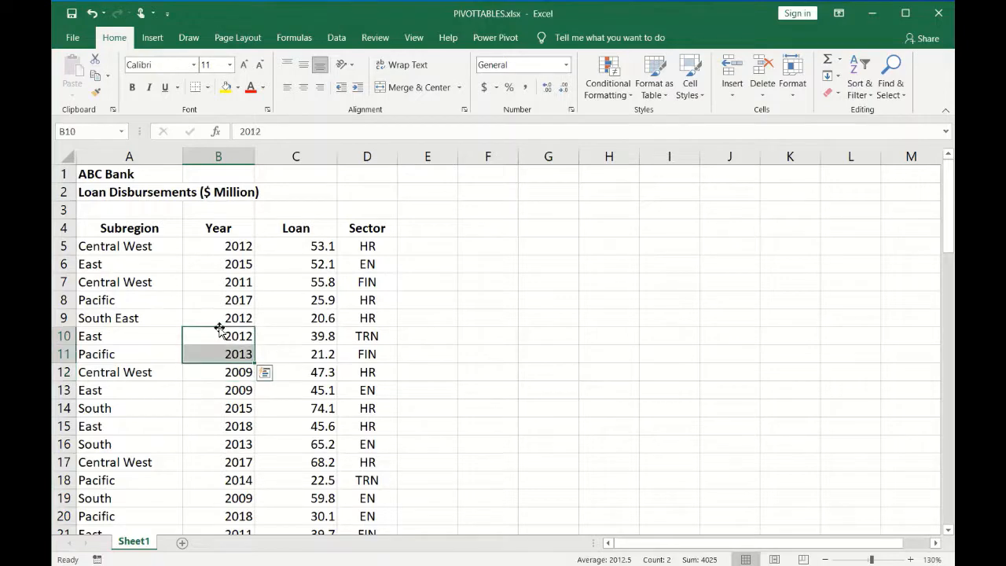
scroll(224, 354, "down", 13)
scroll(234, 381, "up", 13)
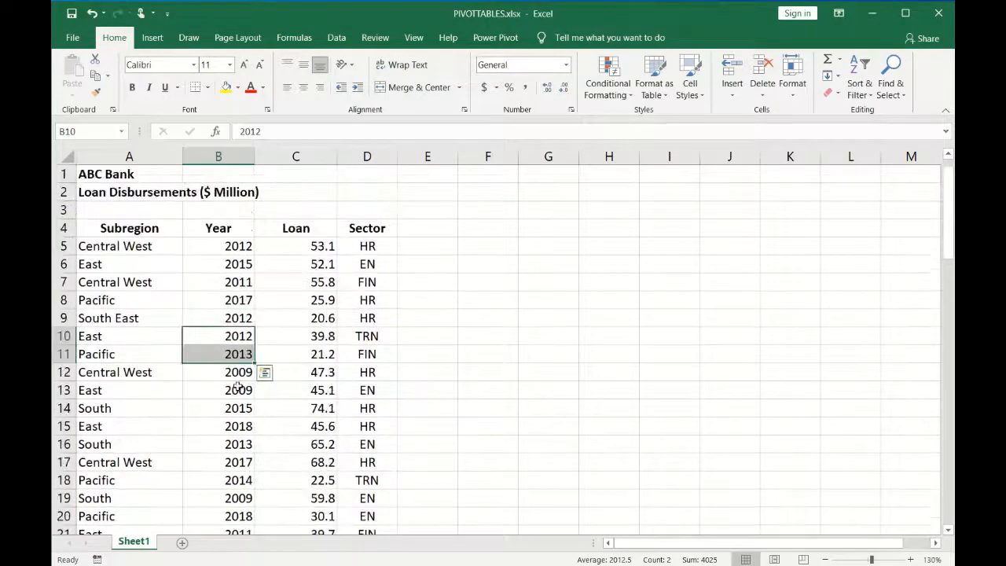
left_click(223, 396)
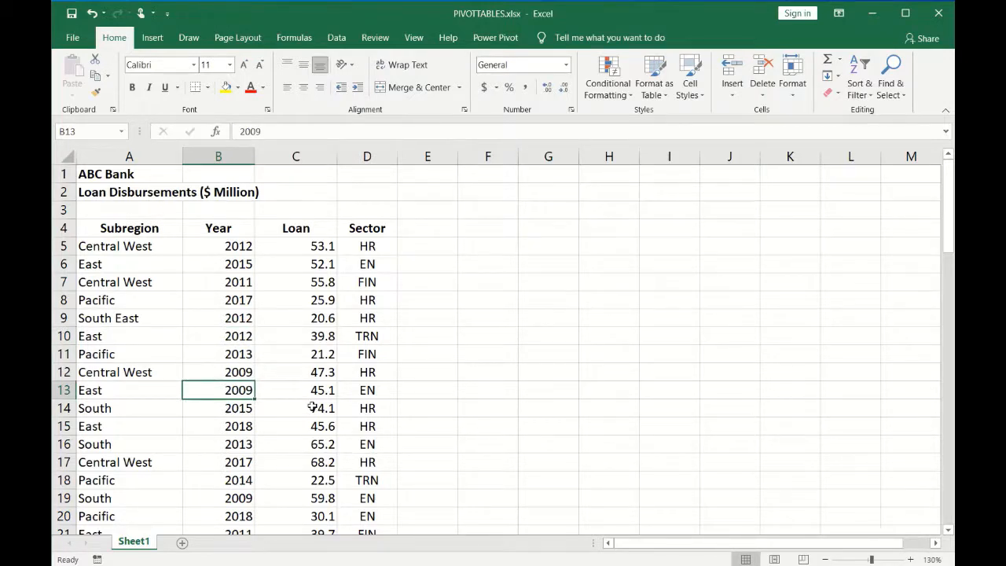
left_click(215, 351)
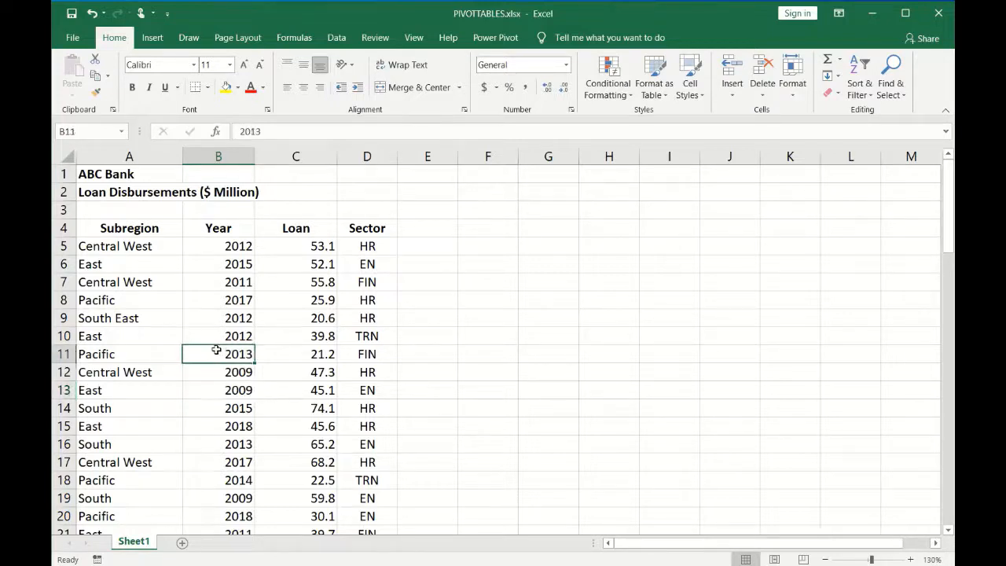
left_click(231, 397)
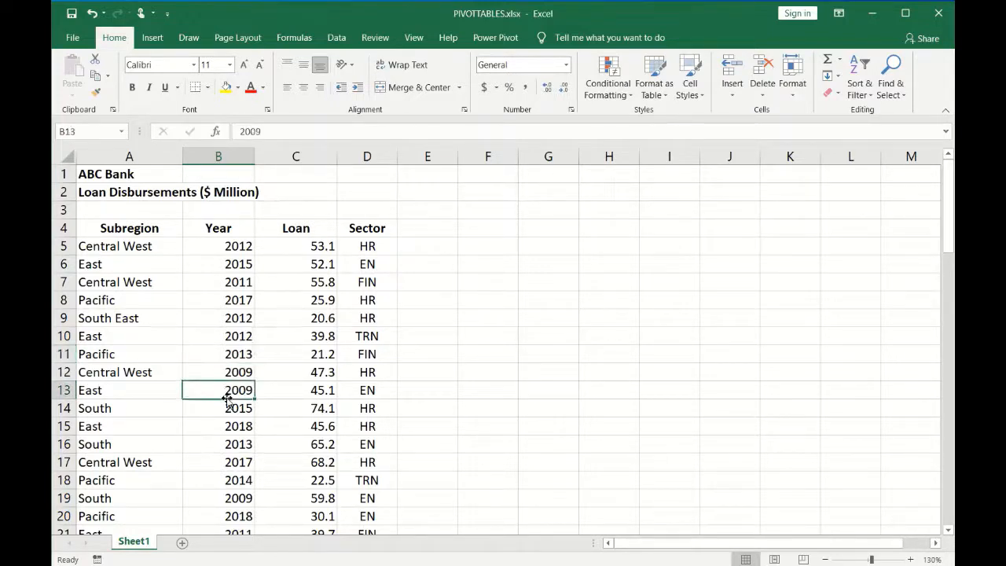
scroll(239, 358, "down", 20)
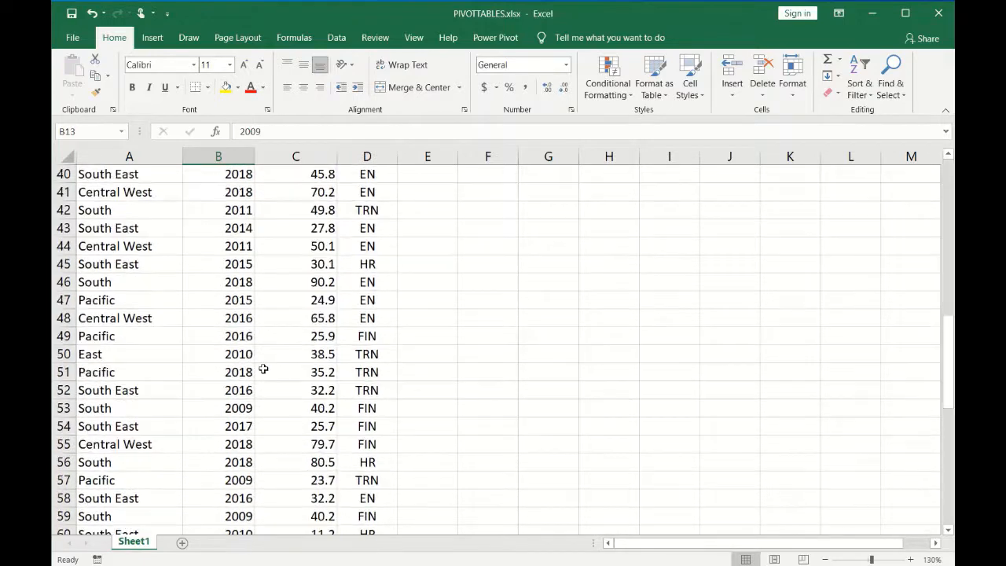
scroll(267, 379, "up", 20)
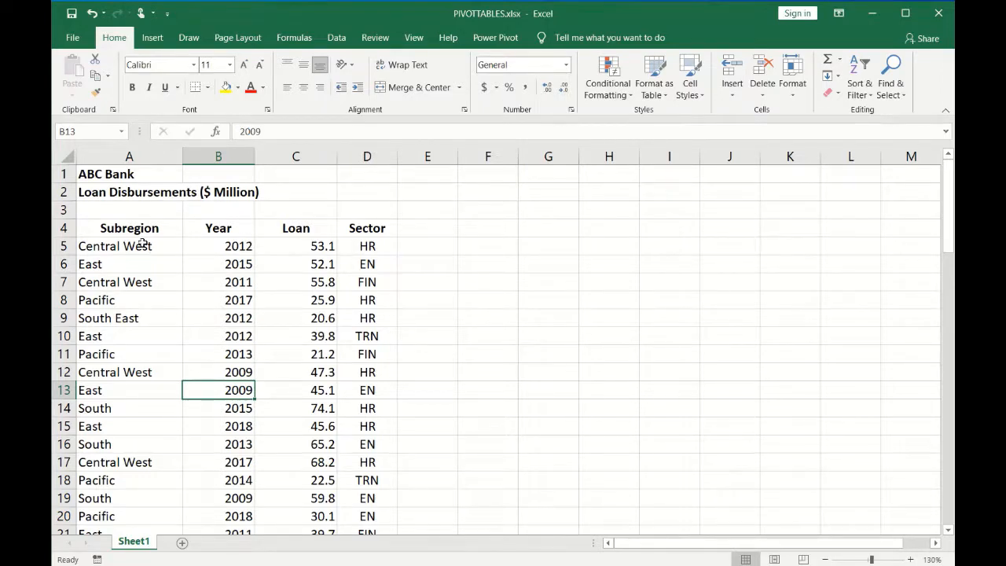
- Review the Subregion column entries from the first record through the last one
scroll(131, 299, "down", 2)
scroll(134, 303, "down", 10)
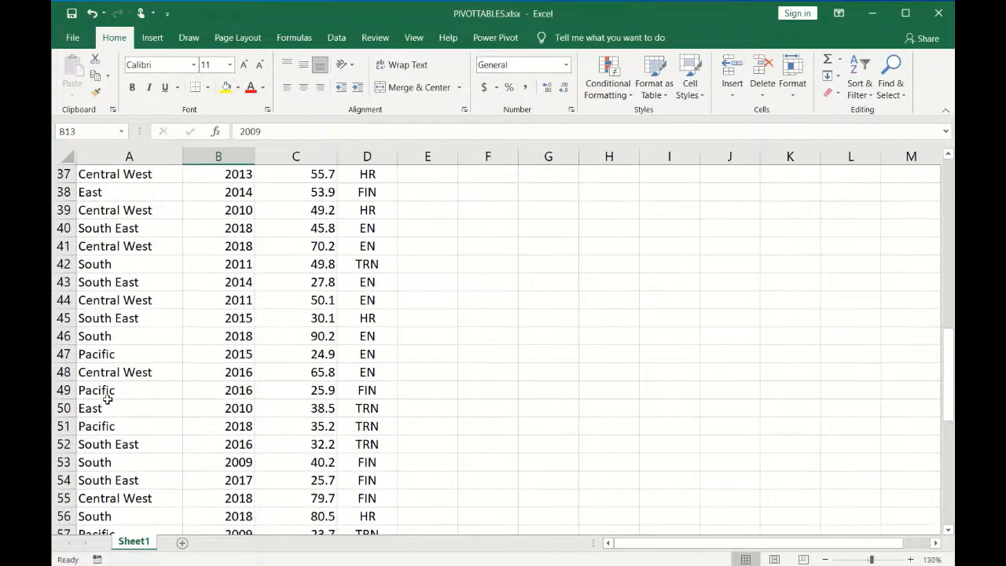
left_click(139, 407)
scroll(146, 408, "down", 5)
scroll(146, 404, "down", 6)
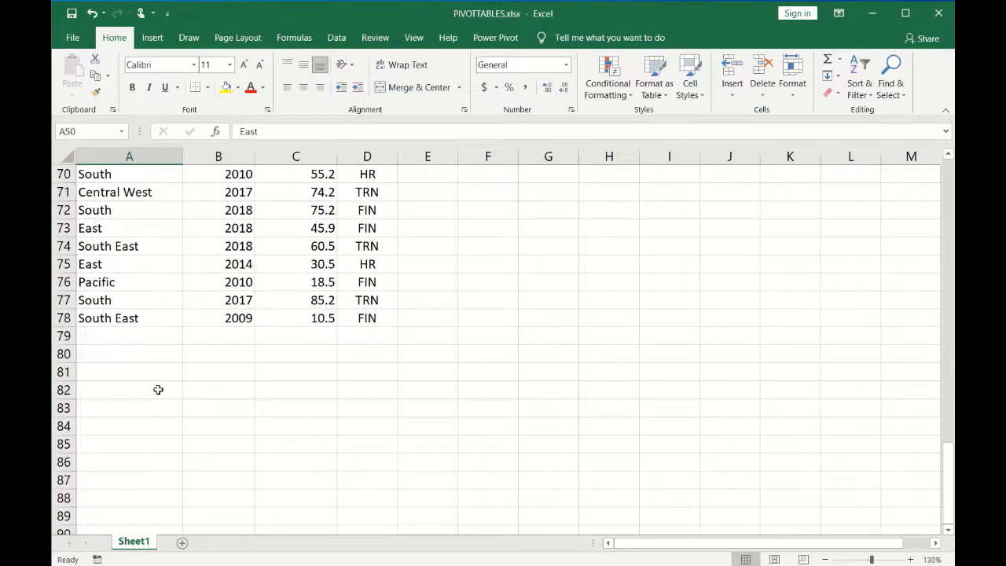
scroll(165, 397, "up", 19)
scroll(189, 338, "up", 4)
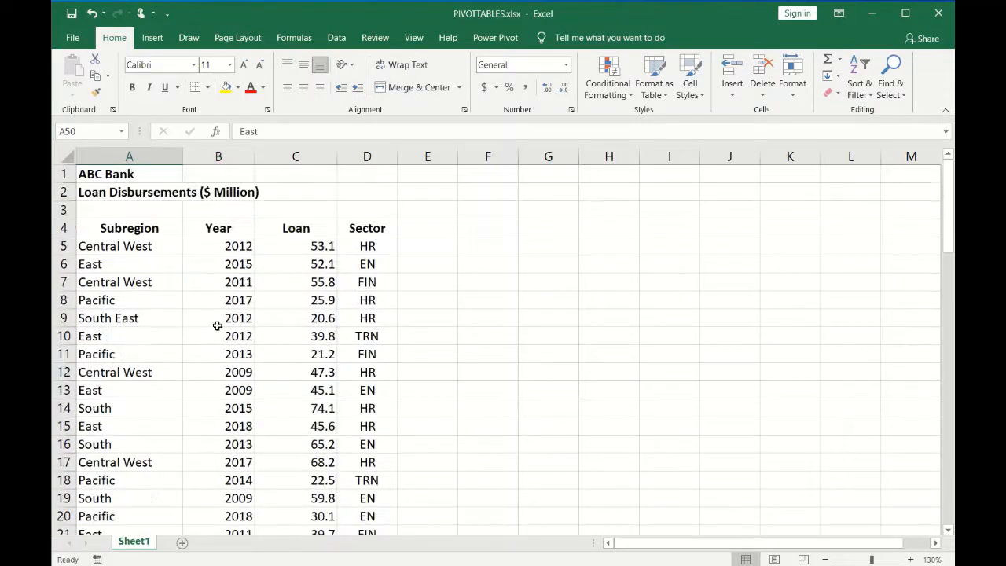
- Compare the entries in the Year, Sector and Loan columns, including the records further down the table
left_click(227, 316)
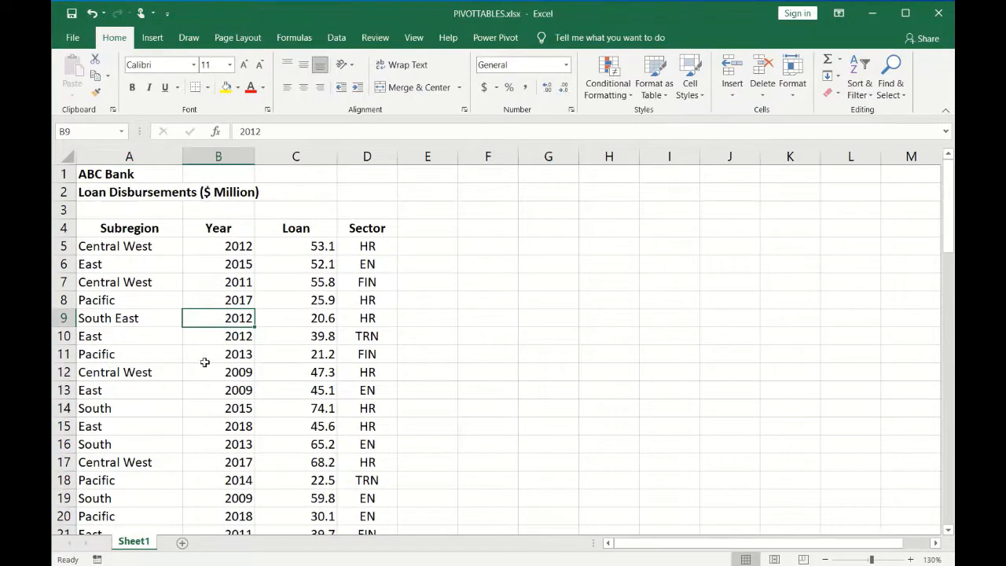
left_click(217, 456)
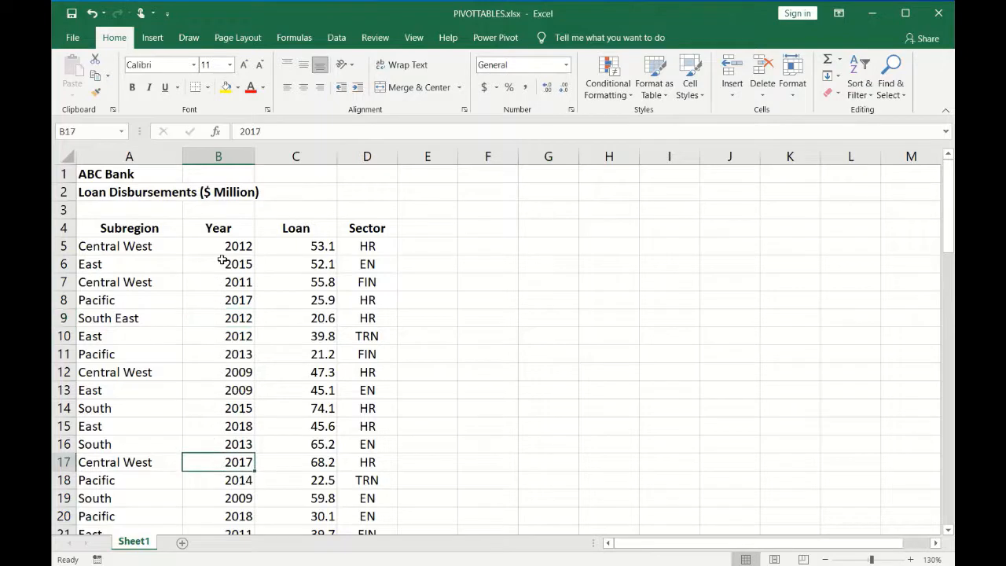
left_click(218, 411)
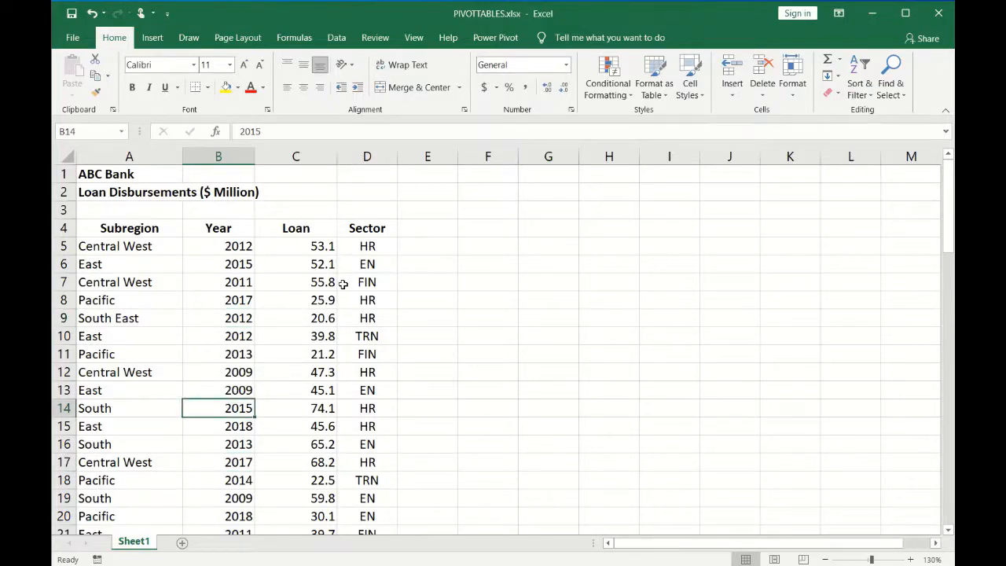
left_click_drag(364, 247, 355, 477)
left_click(382, 372)
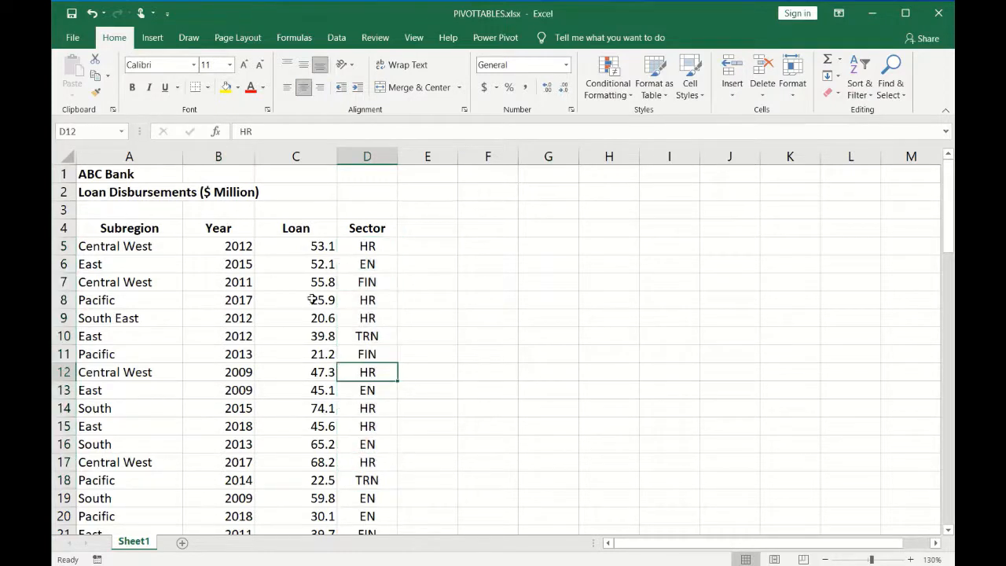
left_click_drag(293, 248, 285, 428)
left_click(289, 346)
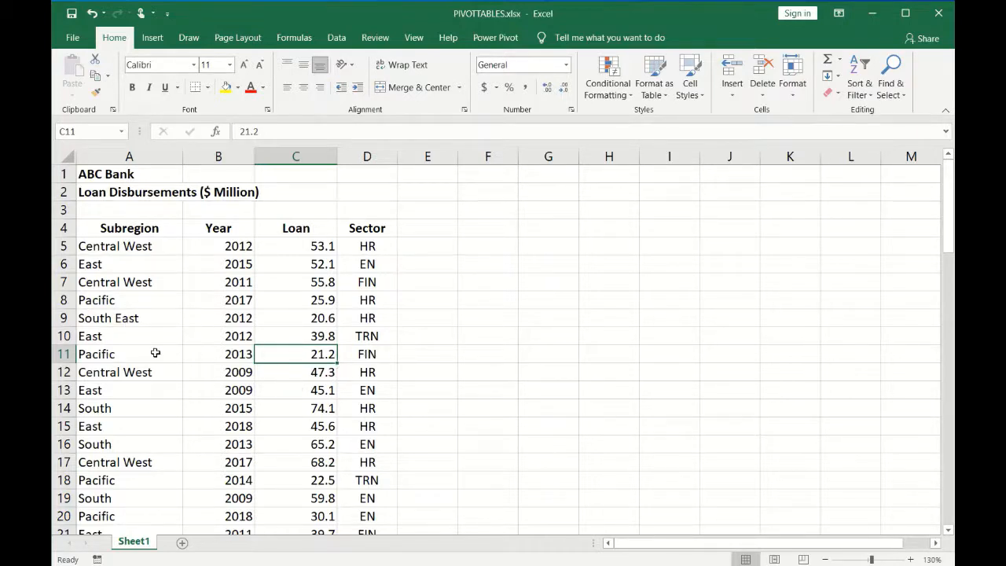
scroll(155, 353, "down", 6)
scroll(162, 362, "up", 6)
left_click(225, 375)
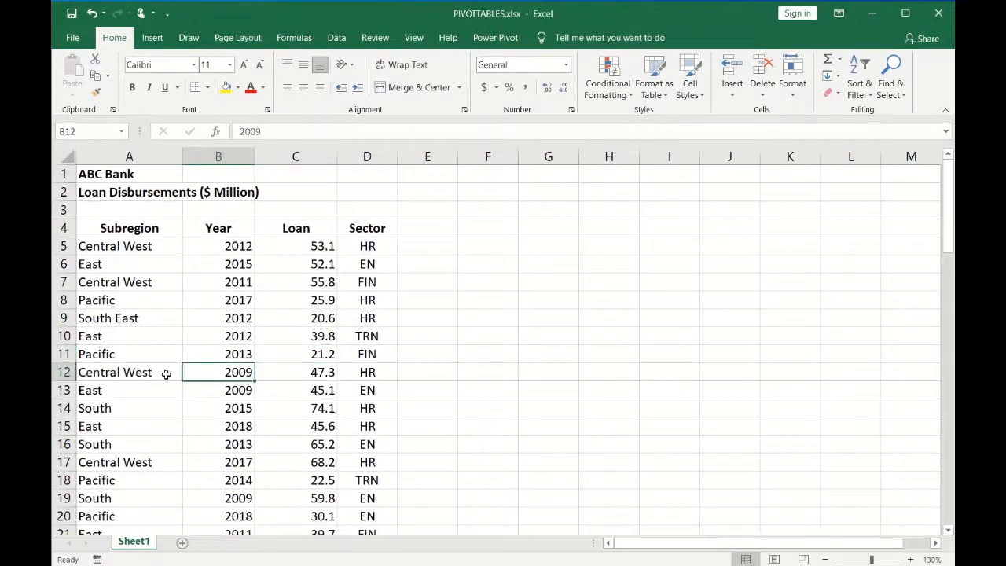
scroll(166, 374, "down", 16)
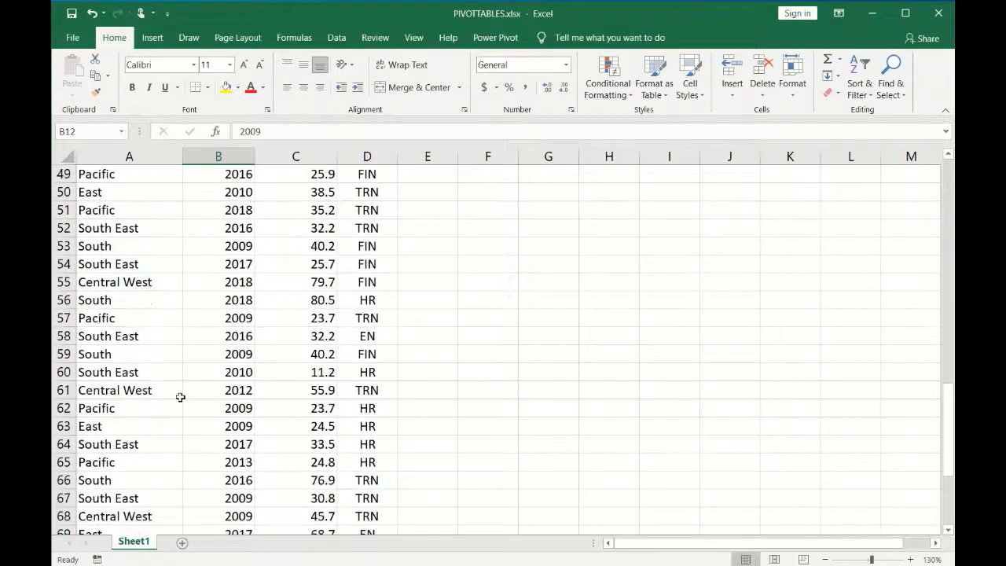
- Select the whole loan table on Sheet1, A4:D78, from the header row through the last record
scroll(180, 397, "down", 5)
scroll(181, 397, "up", 10)
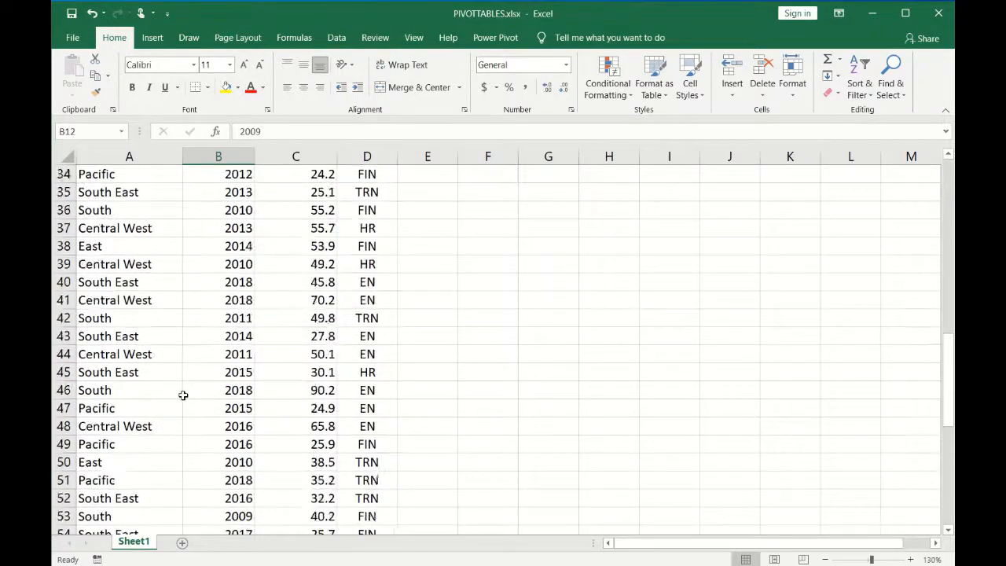
scroll(183, 395, "up", 11)
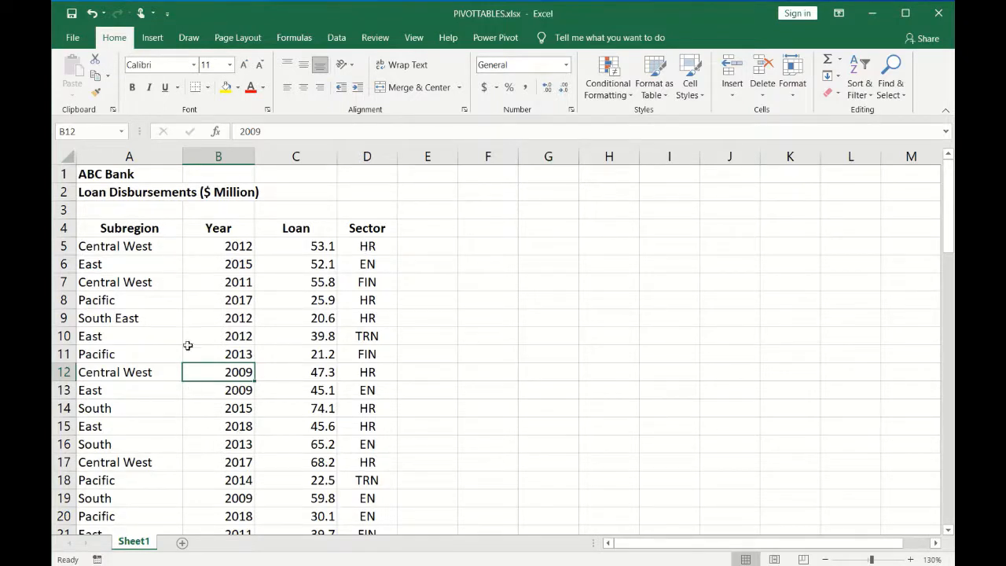
left_click(217, 317)
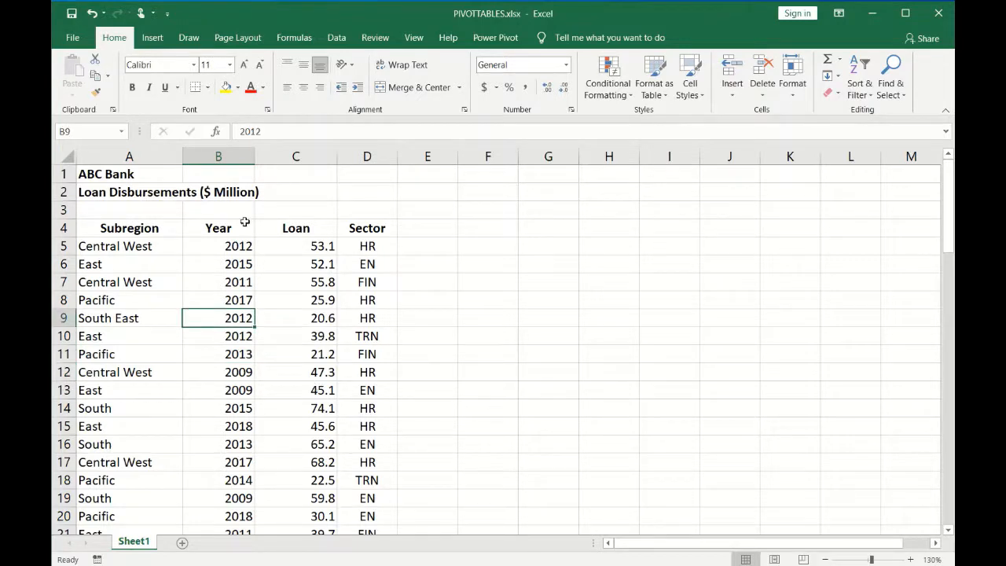
left_click(118, 228)
left_click_drag(202, 234, 365, 517)
left_click_drag(374, 559, 364, 499)
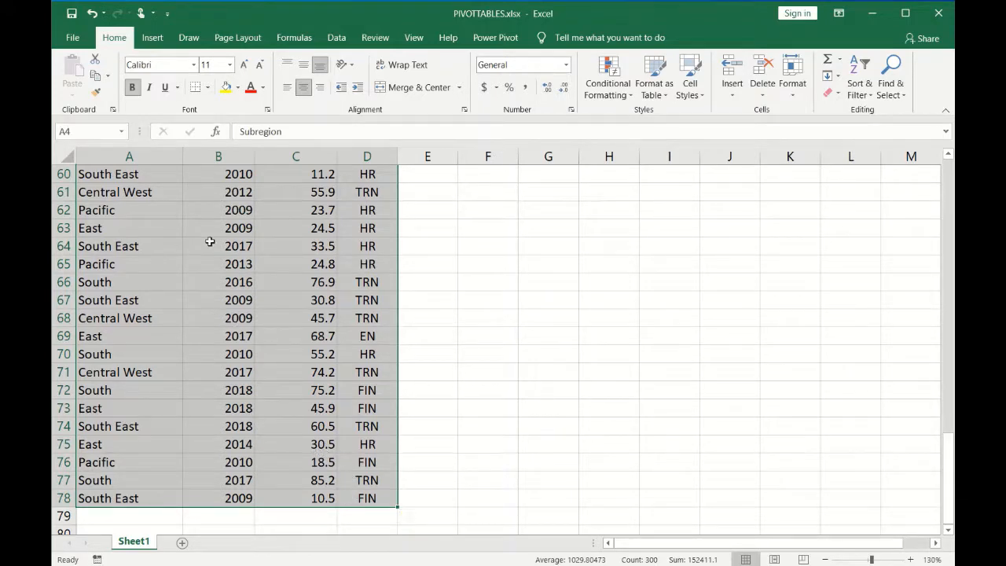
scroll(289, 245, "up", 1)
scroll(290, 245, "up", 19)
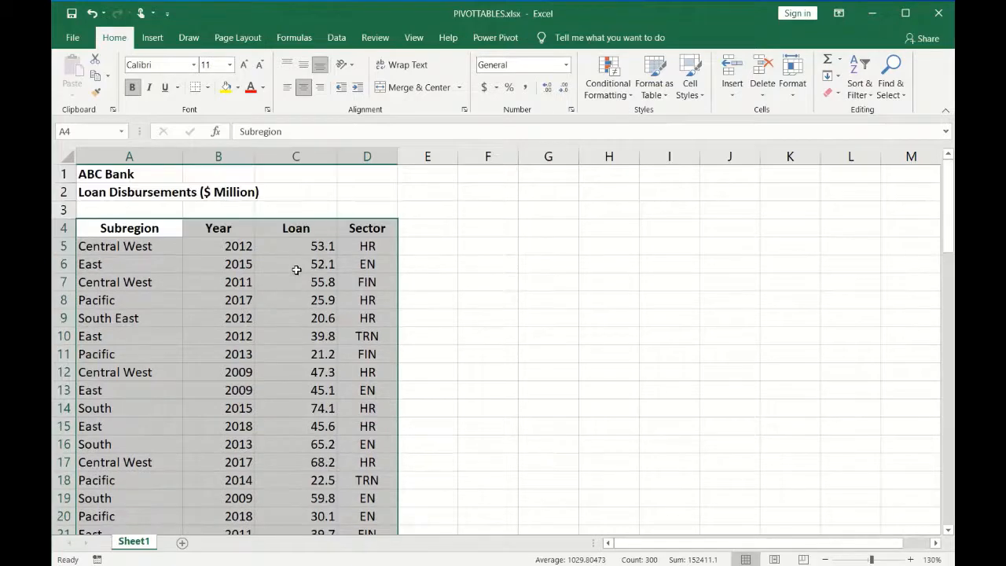
- Create a PivotTable on a new worksheet from the loan data range Sheet1!$A$4:$D$78
left_click(216, 392)
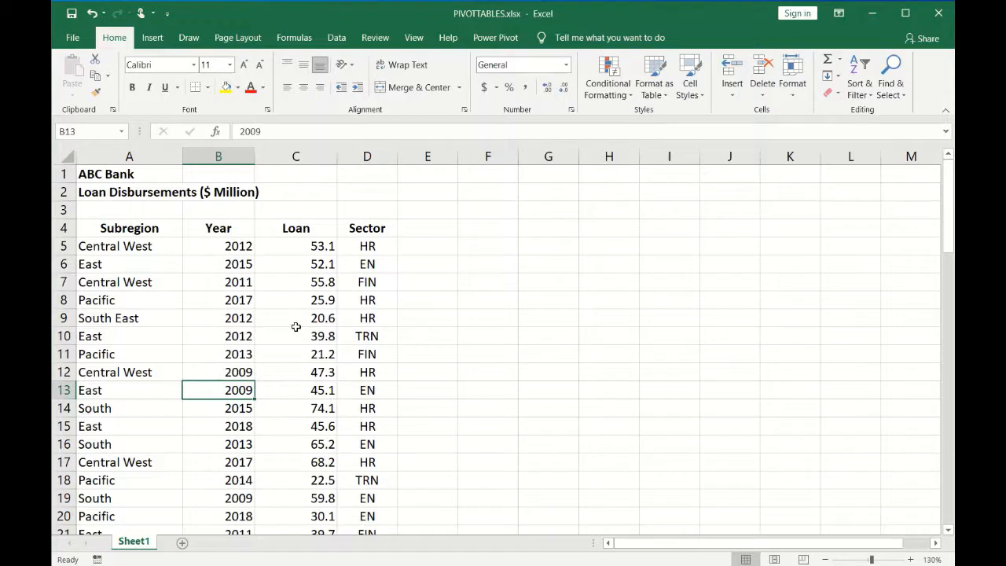
left_click(153, 43)
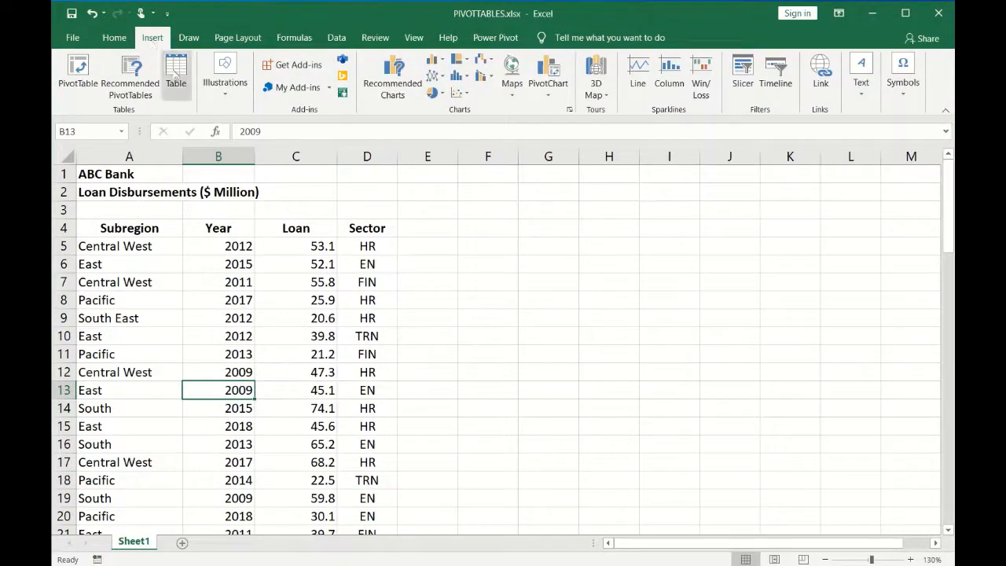
left_click(81, 78)
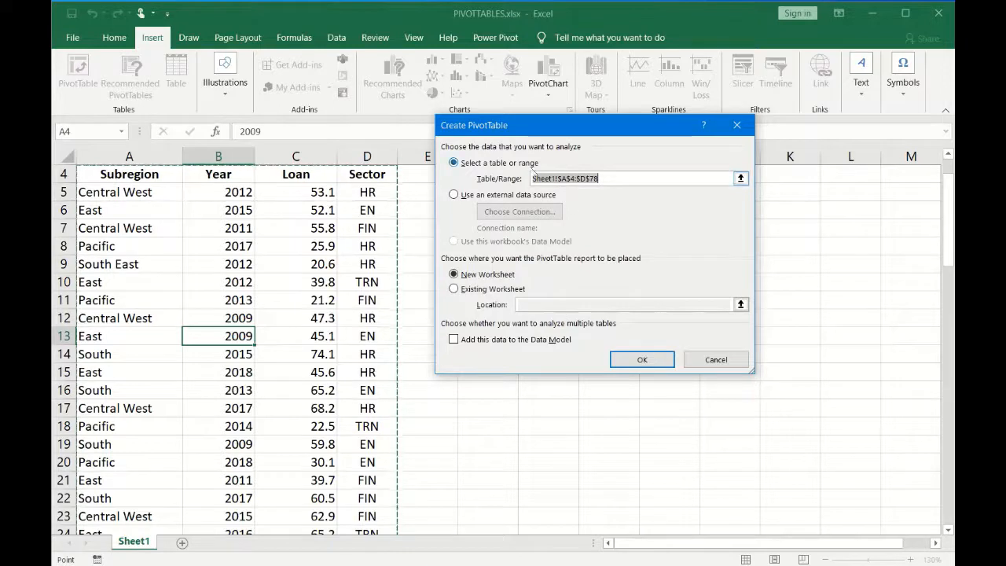
left_click(603, 179)
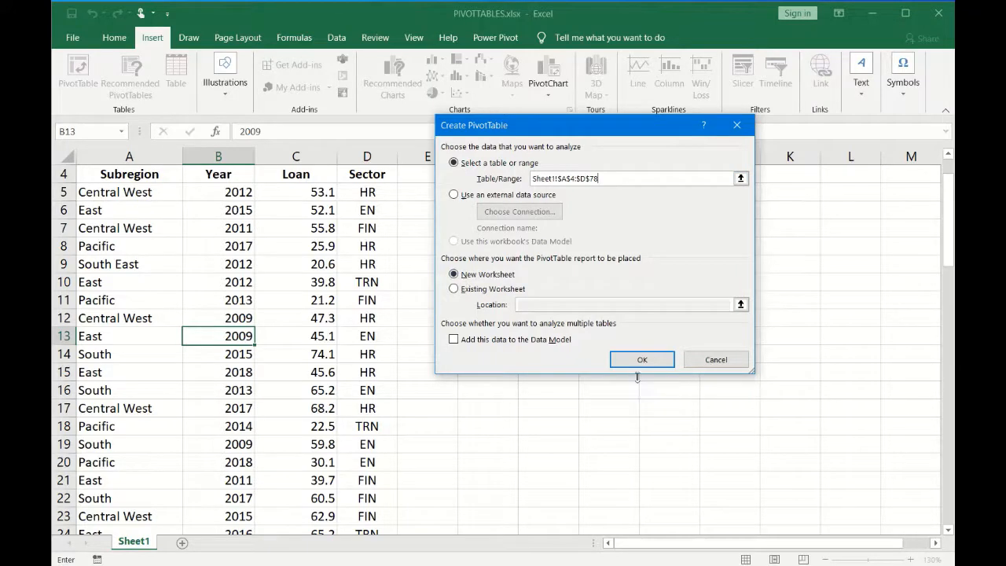
left_click(645, 363)
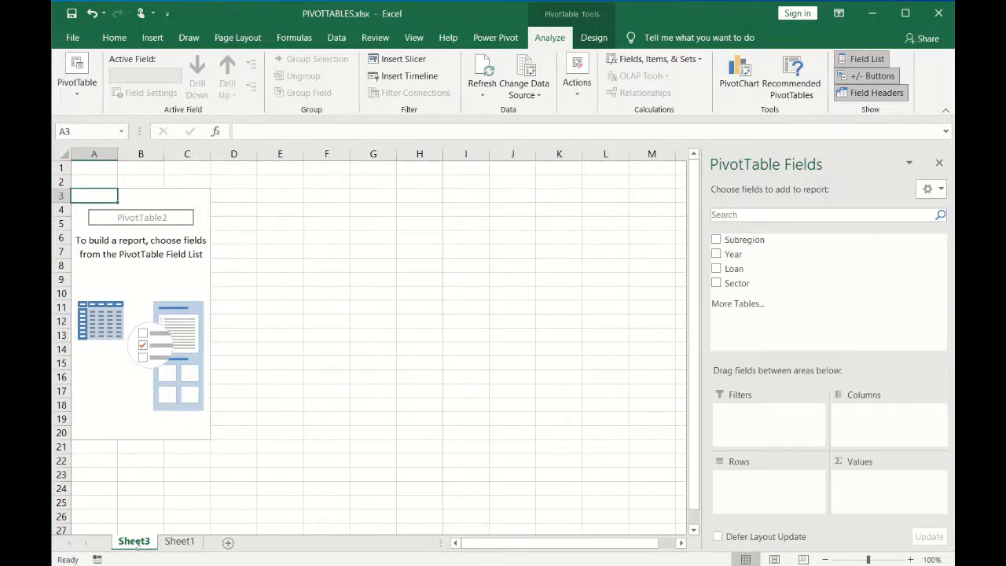
- Compare the Subregion, Year, Loan and Sector headers on Sheet1 with the fields available for the PivotTable on Sheet3
left_click(180, 542)
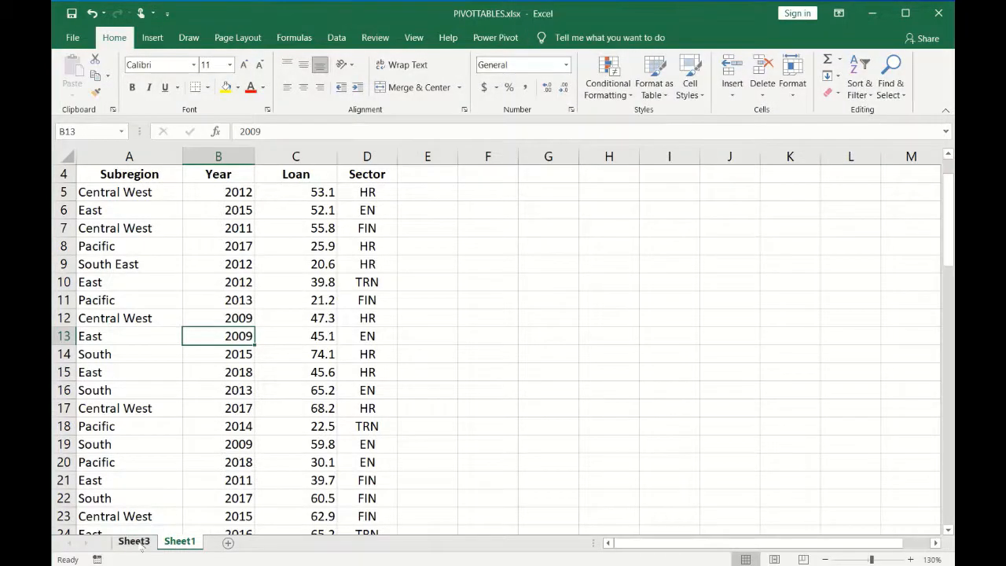
left_click(134, 541)
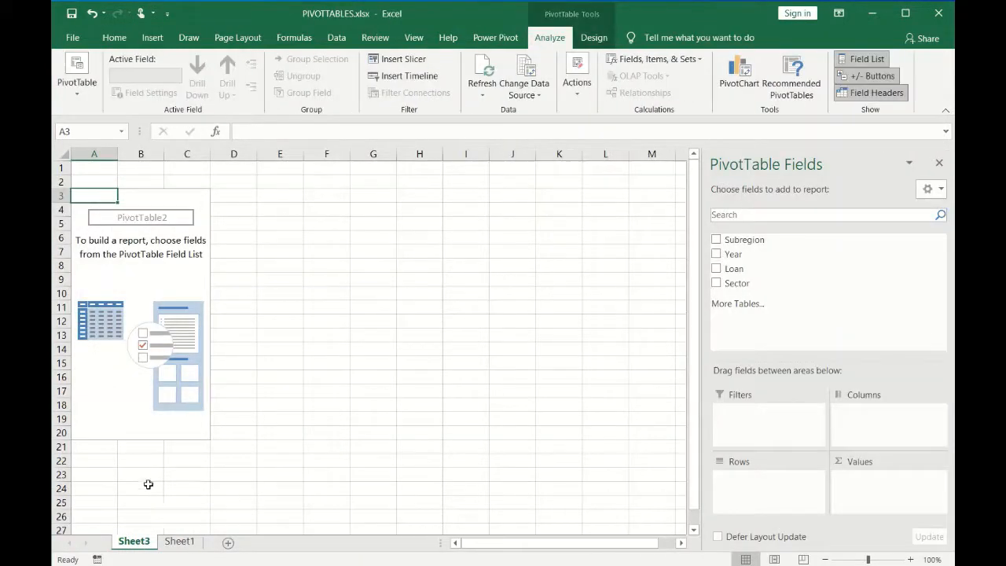
left_click(180, 542)
left_click_drag(130, 175, 364, 211)
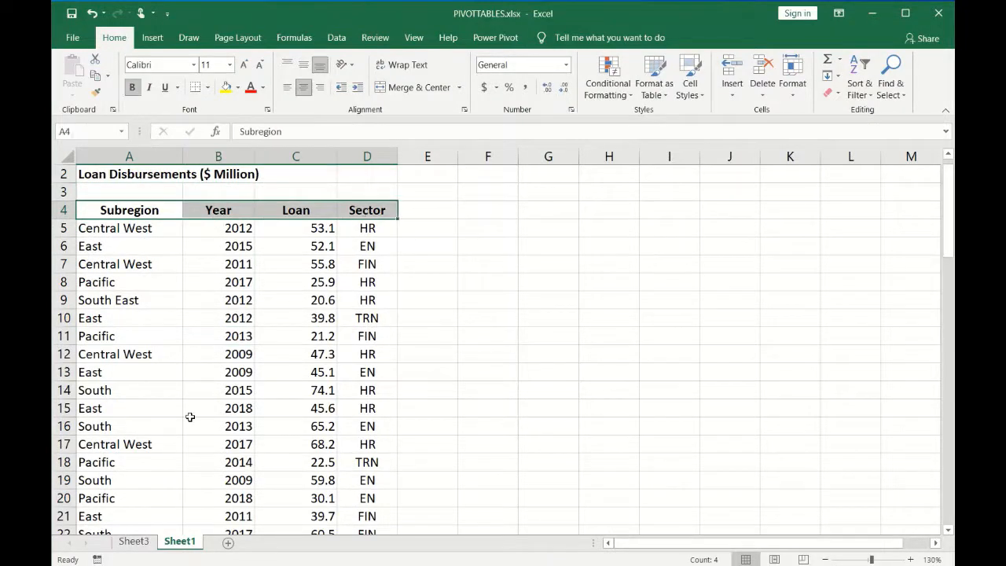
left_click(134, 541)
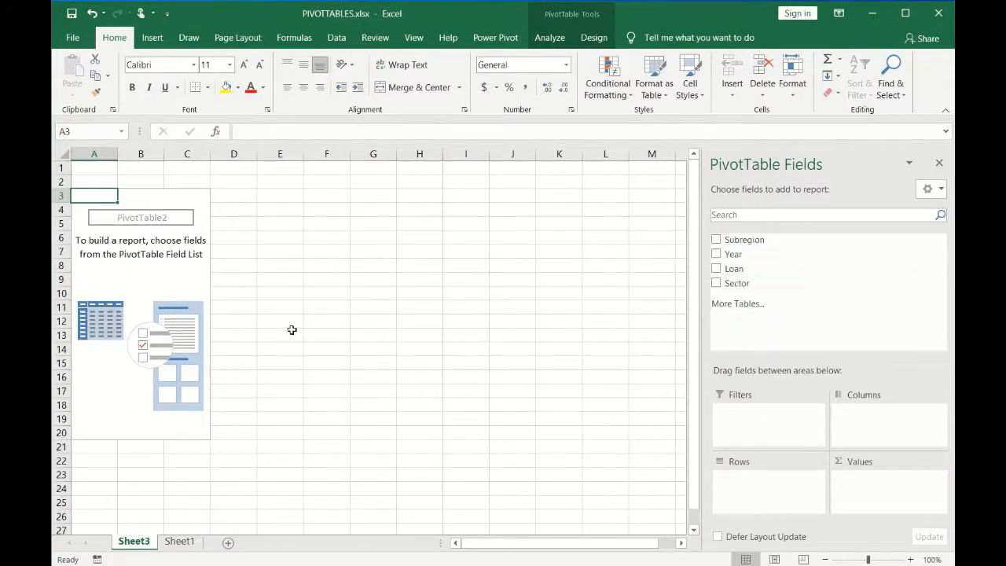
- Check how the PivotTable field list responds to selecting cells outside and inside the empty report area
left_click(286, 307)
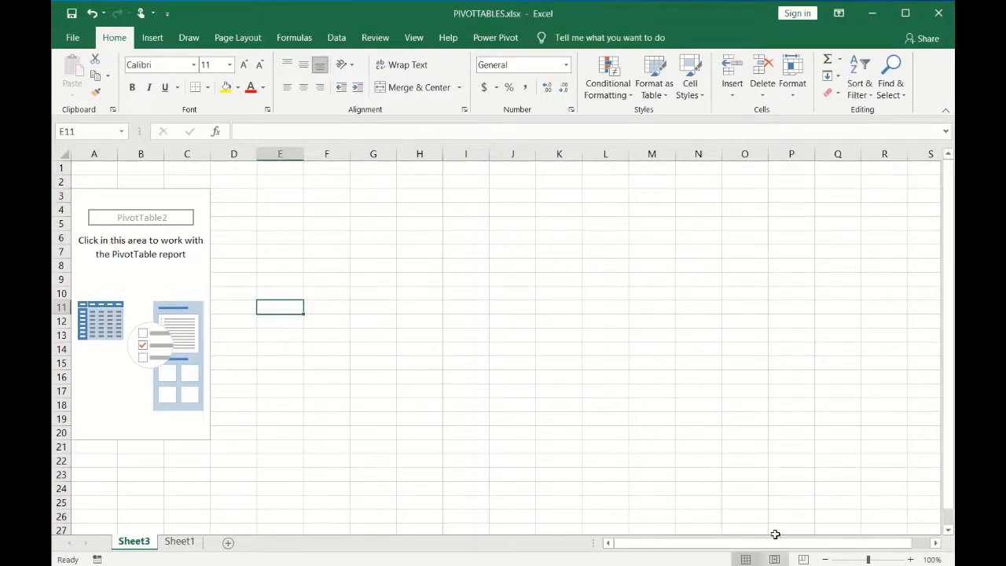
left_click(131, 276)
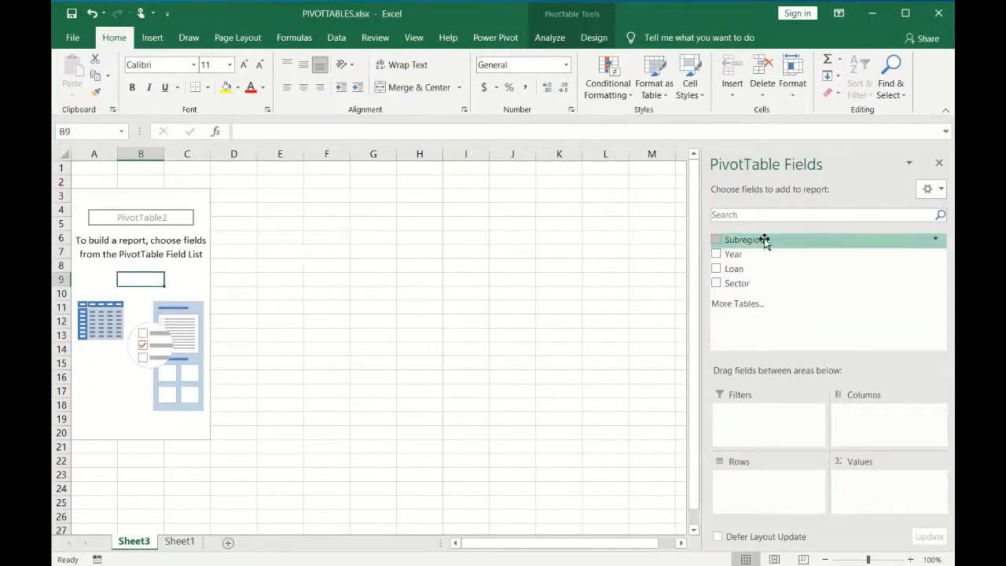
left_click(447, 326)
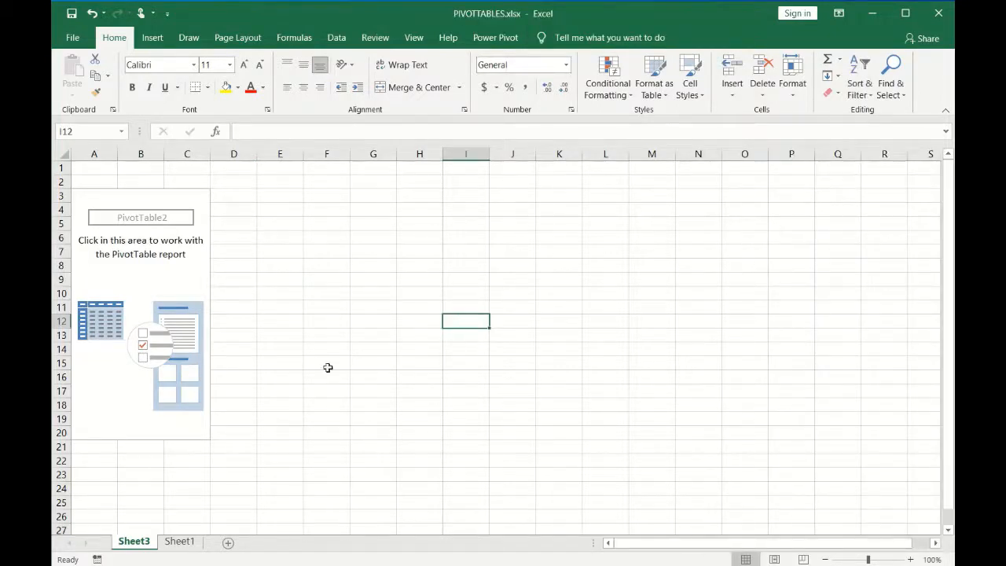
left_click(131, 281)
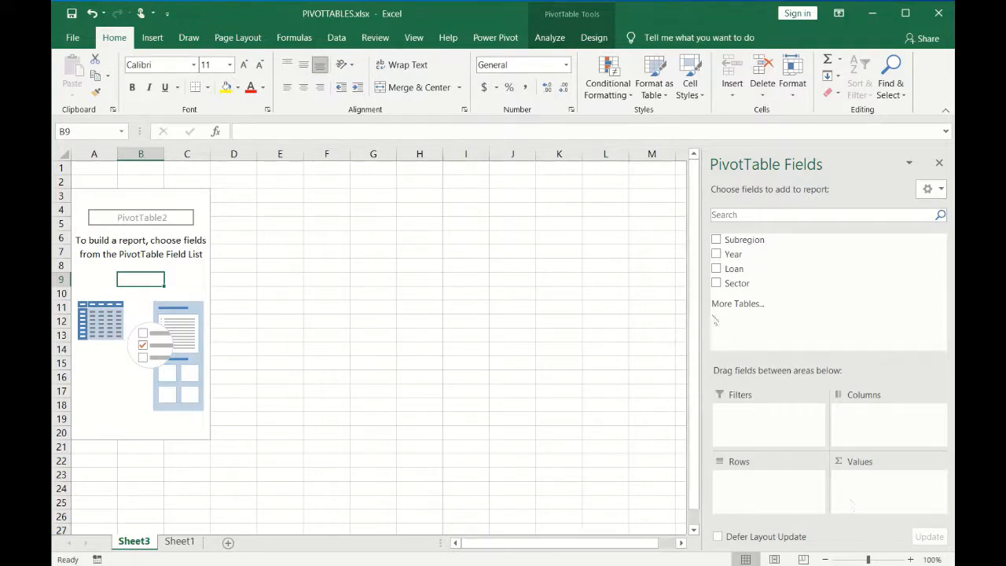
- Add Loan to the PivotTable's values as a sum and place Year in its rows
left_click(716, 270)
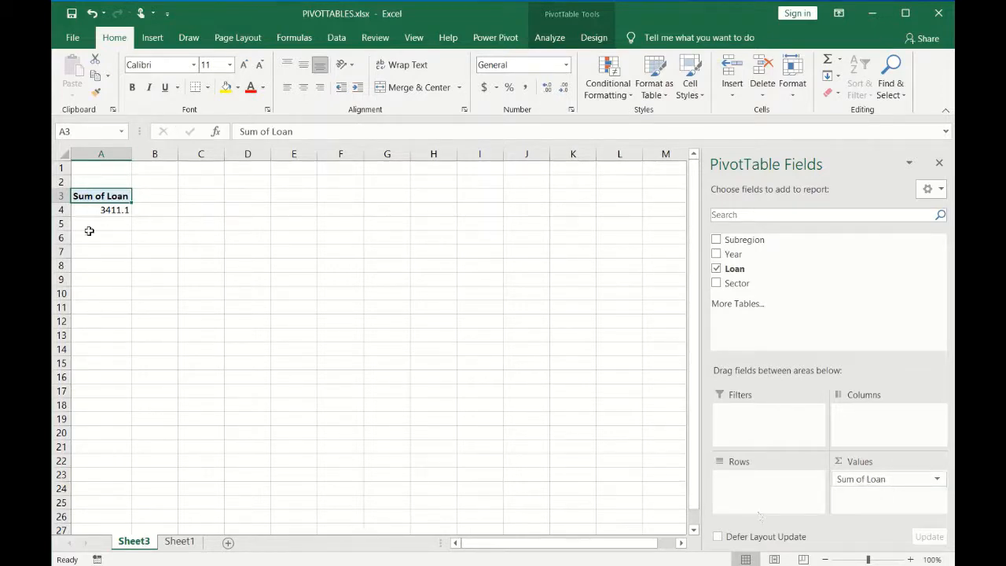
mouse_move(84, 211)
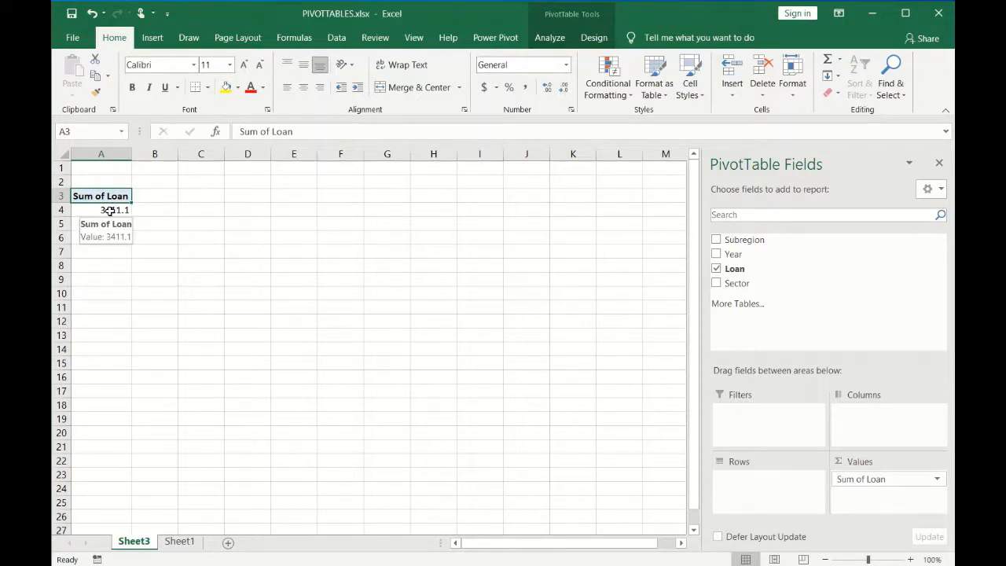
left_click(188, 543)
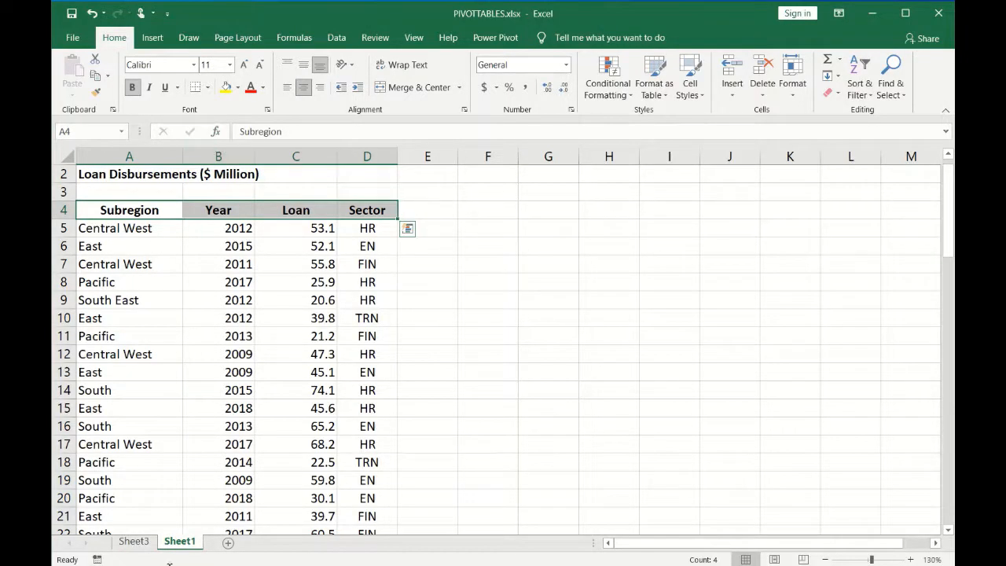
left_click(134, 542)
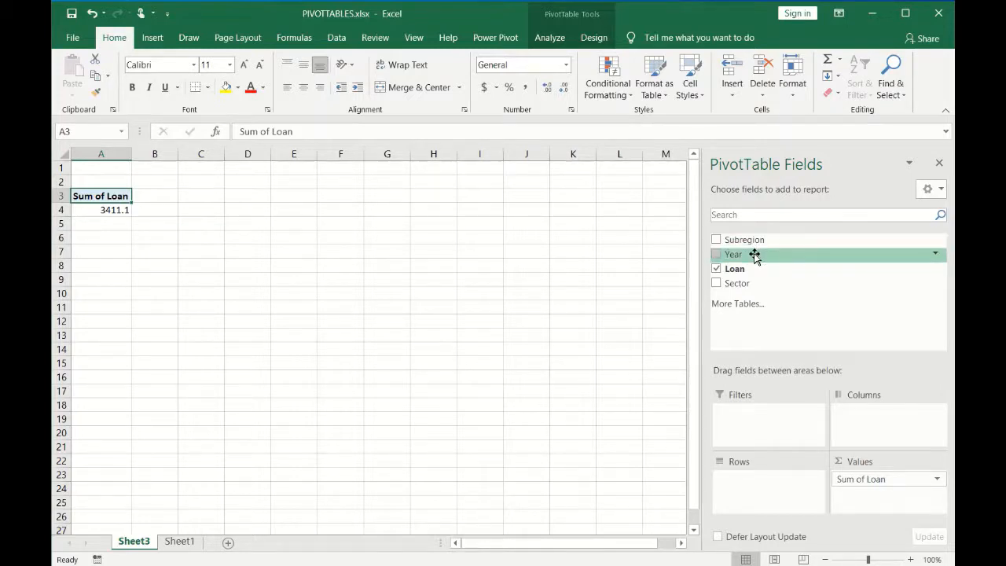
left_click_drag(755, 256, 744, 495)
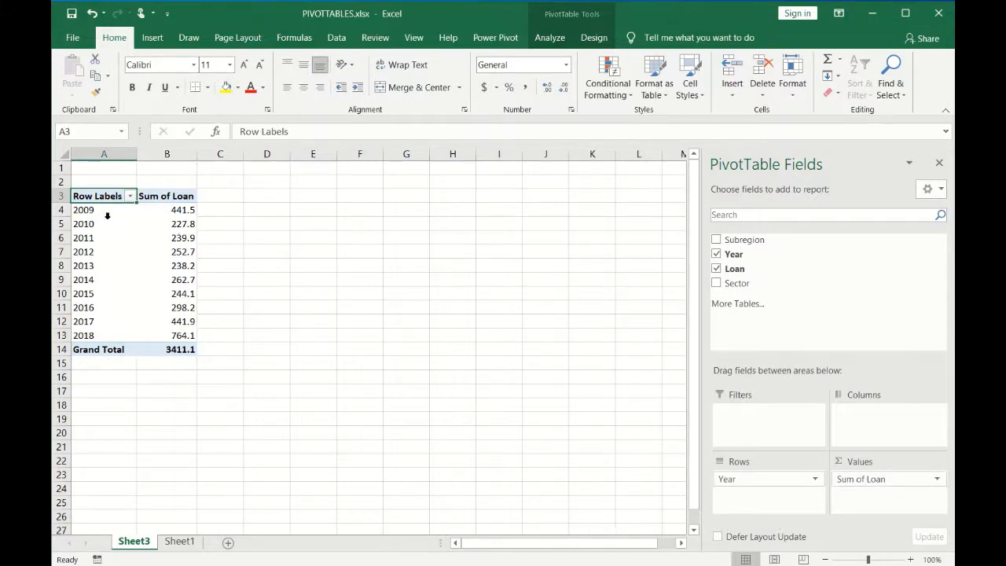
- Examine the PivotTable's grand total, its year labels and the loan sums for individual years
left_click(157, 349)
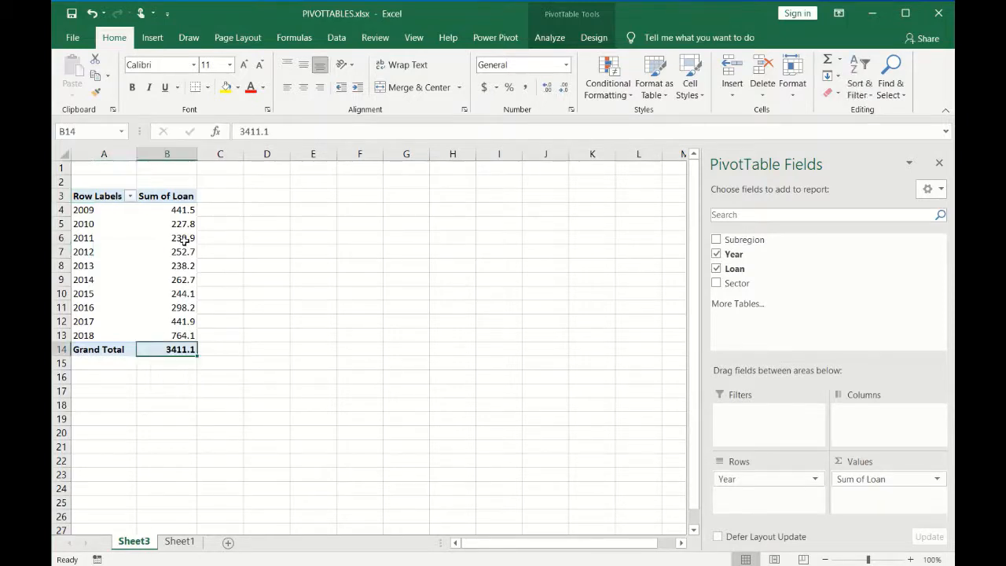
left_click_drag(97, 214, 116, 335)
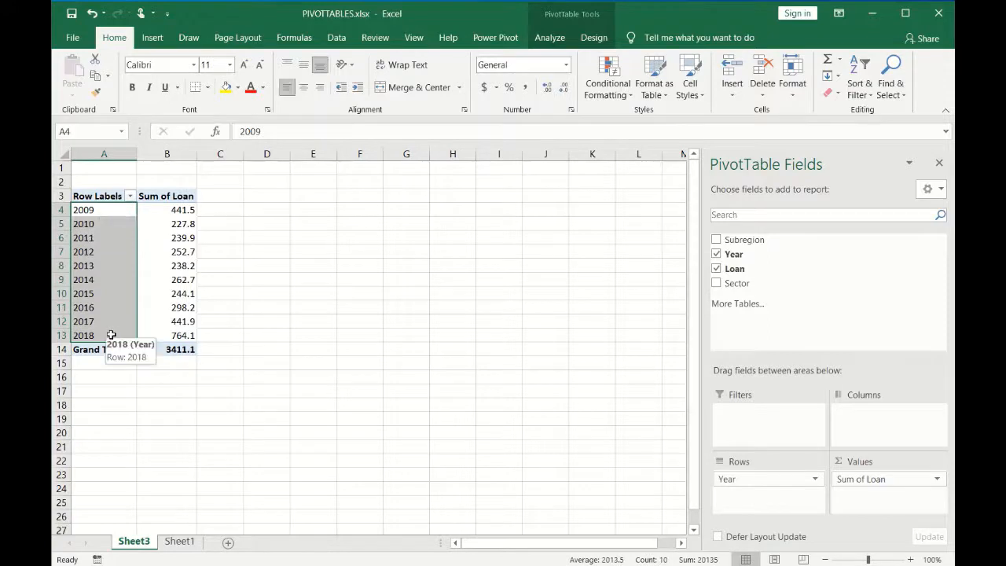
left_click(116, 336)
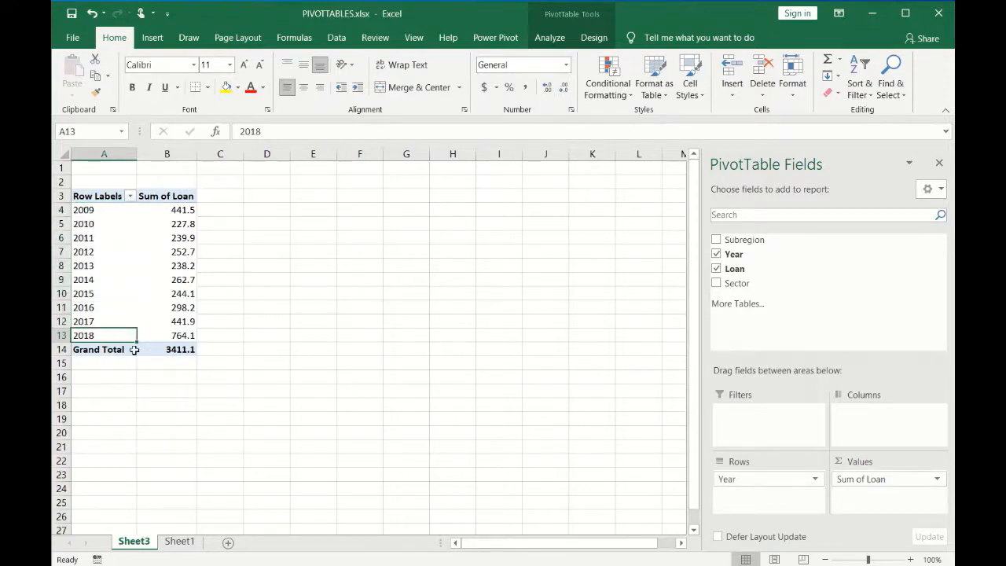
left_click(180, 336)
left_click(181, 293)
left_click(181, 238)
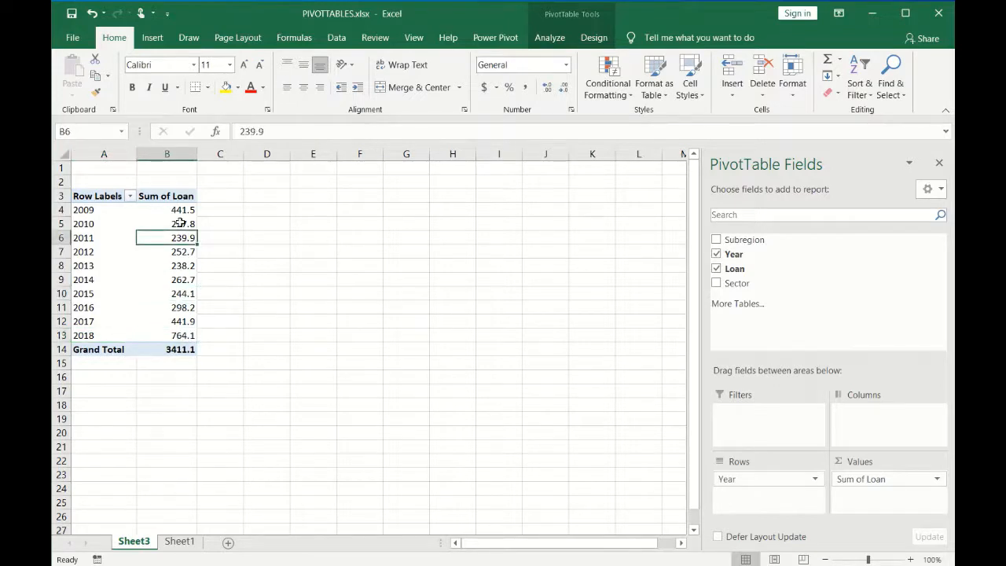
left_click(176, 211)
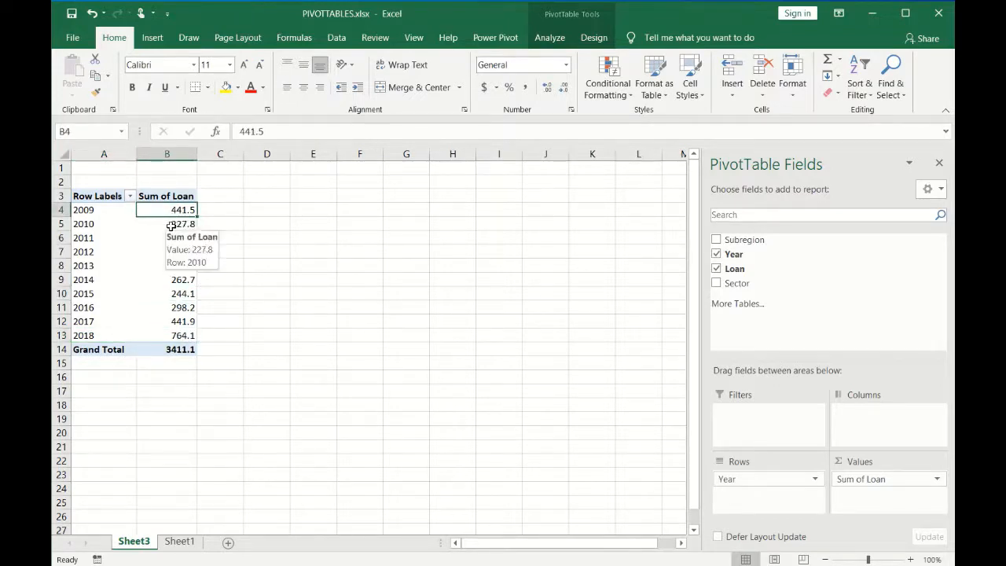
left_click(168, 225)
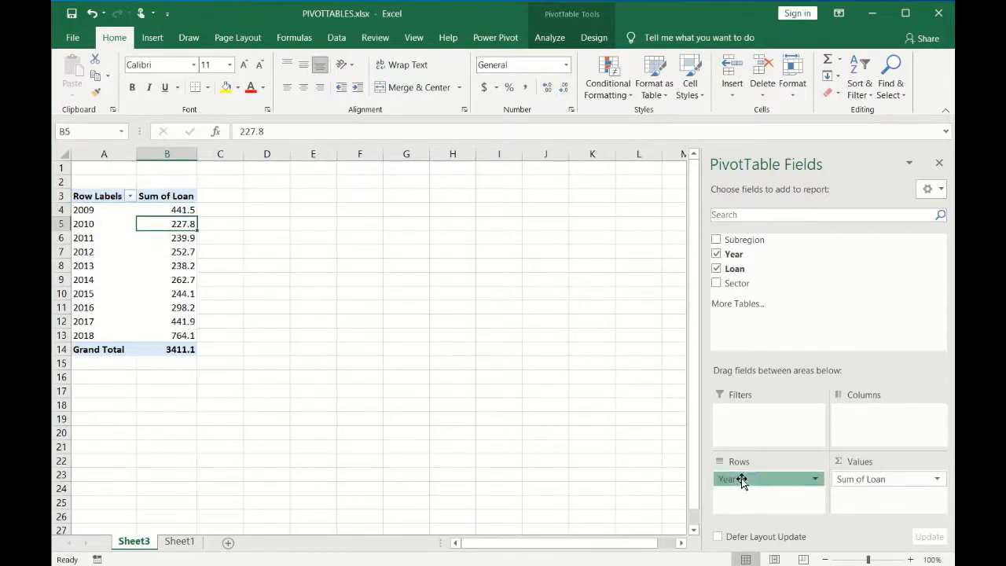
- Move the Year field from rows to columns and examine the loan sums by year and the grand total
left_click_drag(742, 480, 884, 428)
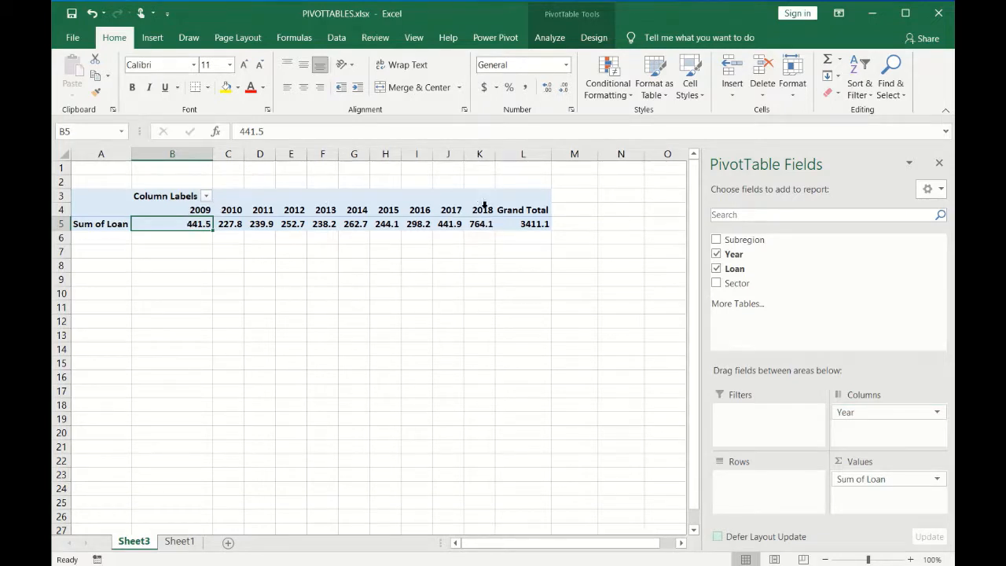
mouse_move(484, 207)
left_mouse_down()
mouse_move(416, 209)
mouse_move(272, 173)
mouse_move(184, 225)
mouse_move(317, 231)
mouse_move(417, 276)
mouse_move(458, 278)
mouse_move(452, 247)
mouse_move(474, 240)
mouse_move(480, 225)
left_mouse_up()
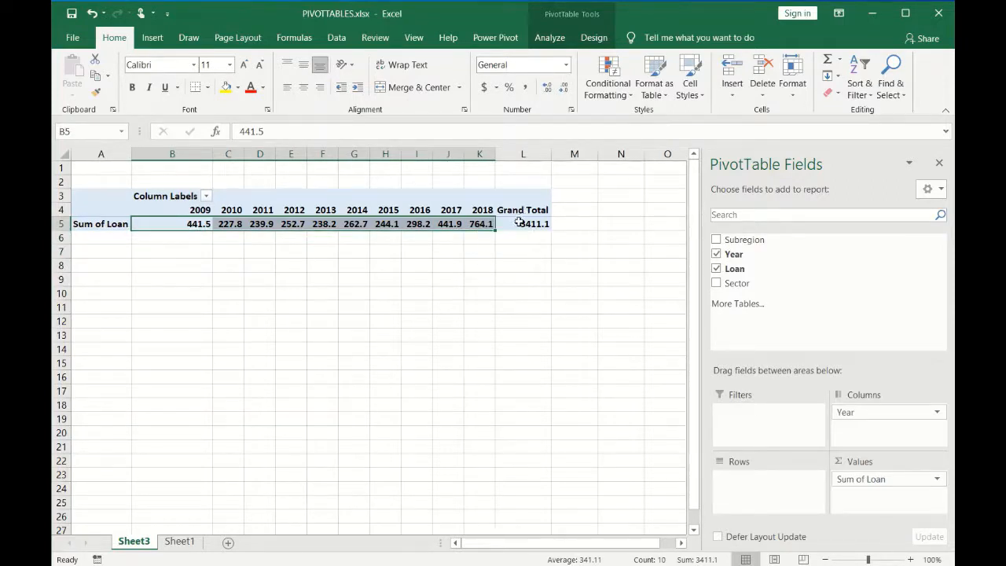
left_click(517, 225)
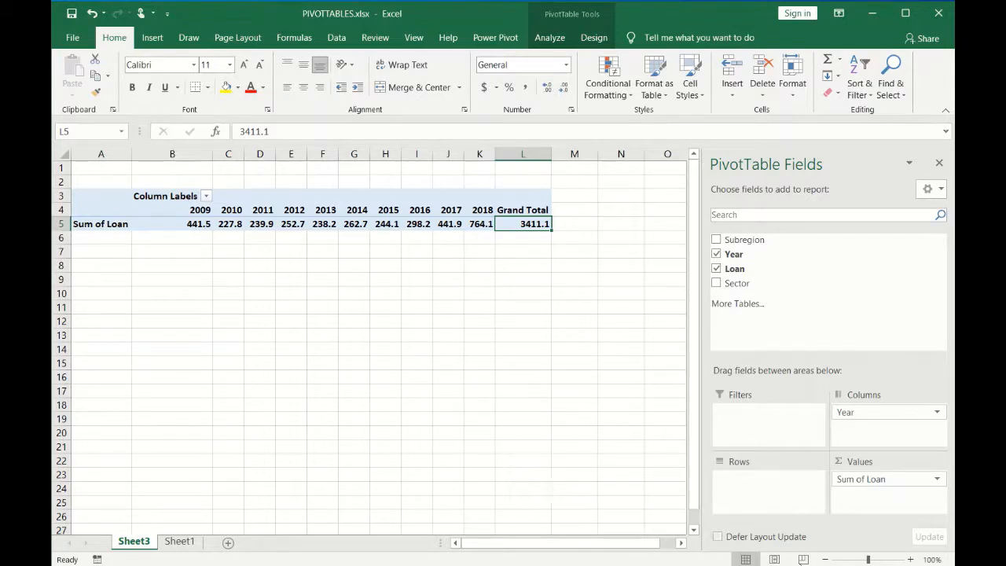
- Move Year back to the rows, remove it from the PivotTable, and add it to the rows again
left_click_drag(867, 411, 774, 508)
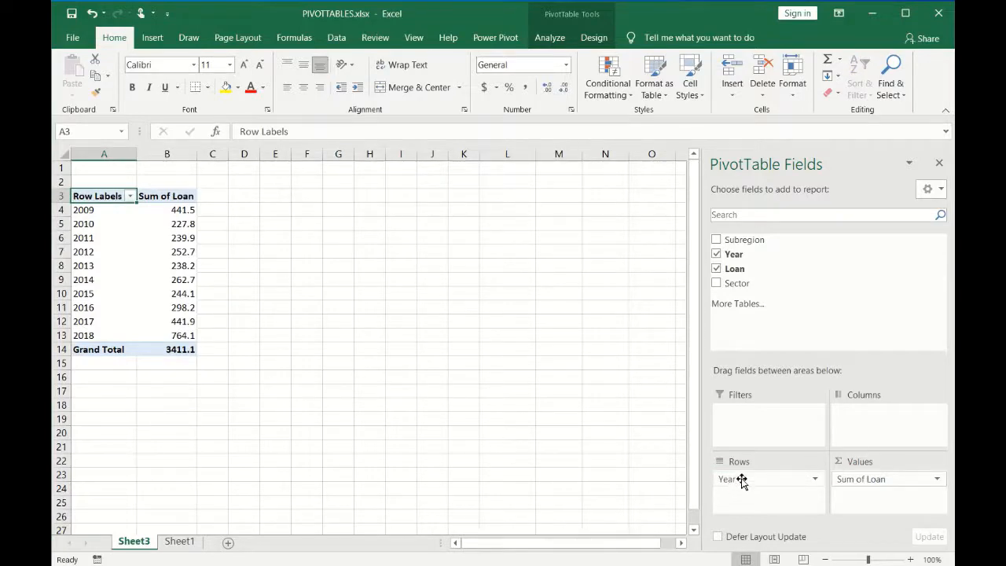
left_click(716, 254)
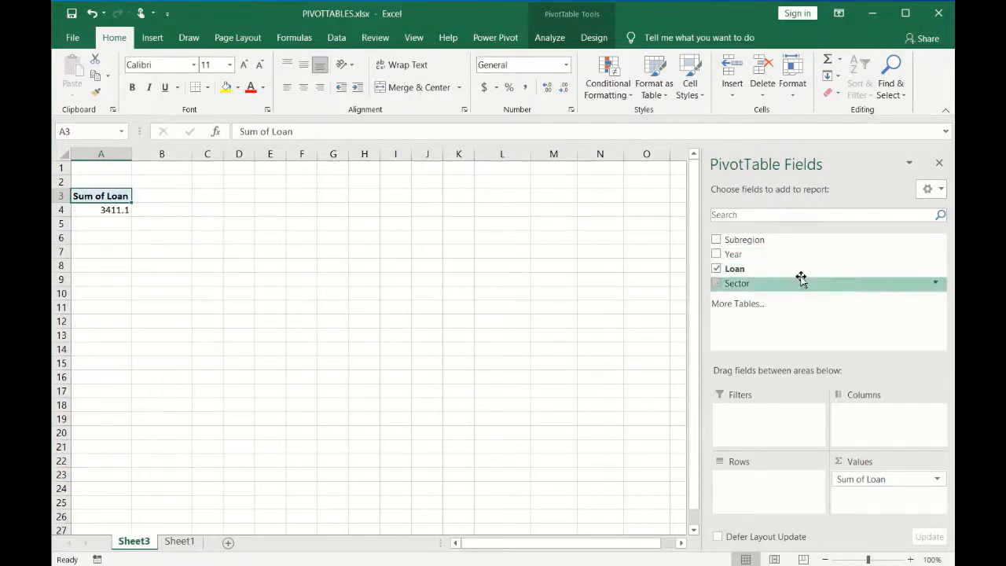
left_click_drag(766, 252, 775, 494)
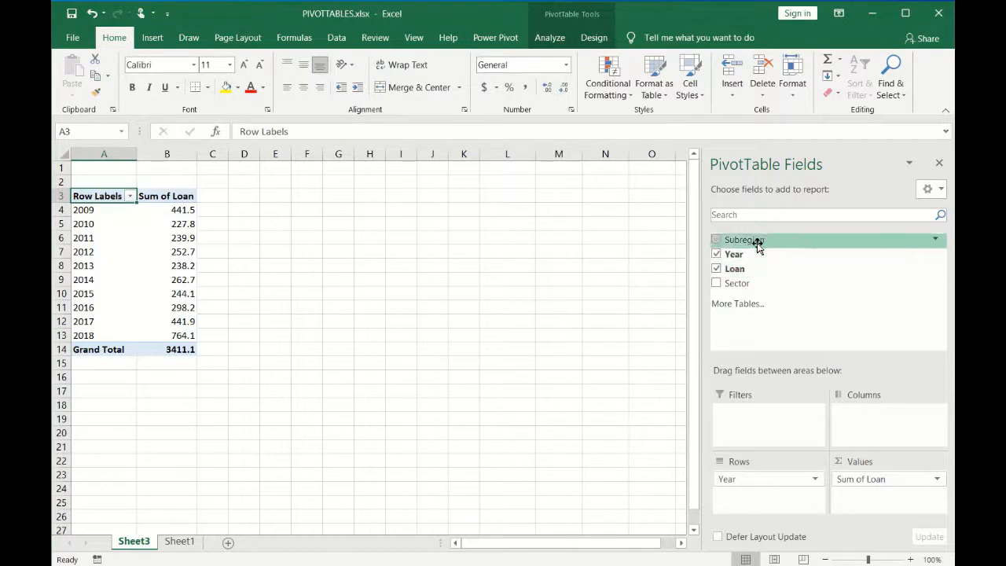
- Add Subregion to the PivotTable's columns and examine the loan sums by year and subregion and their grand totals
left_click_drag(757, 246, 872, 424)
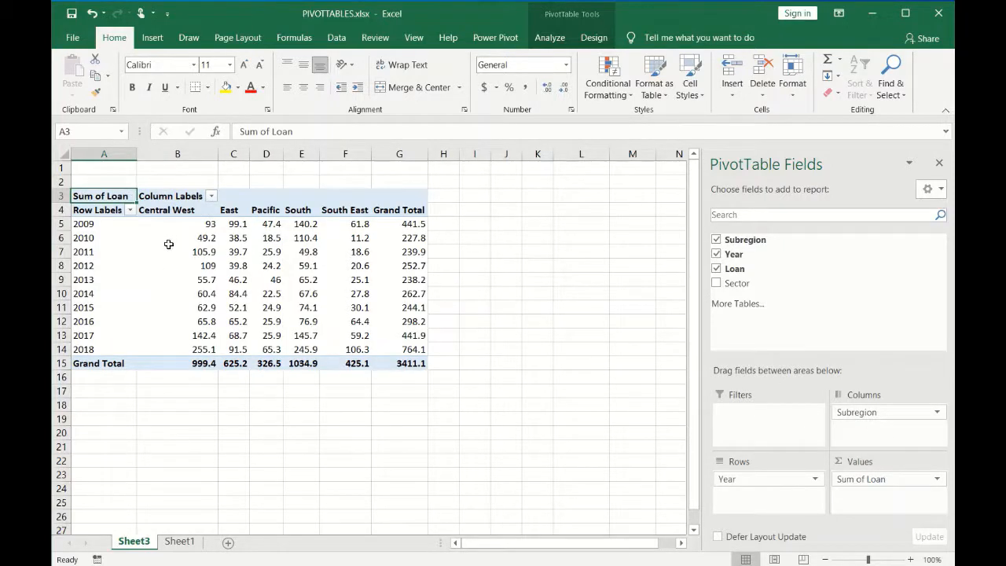
left_click_drag(179, 210, 358, 209)
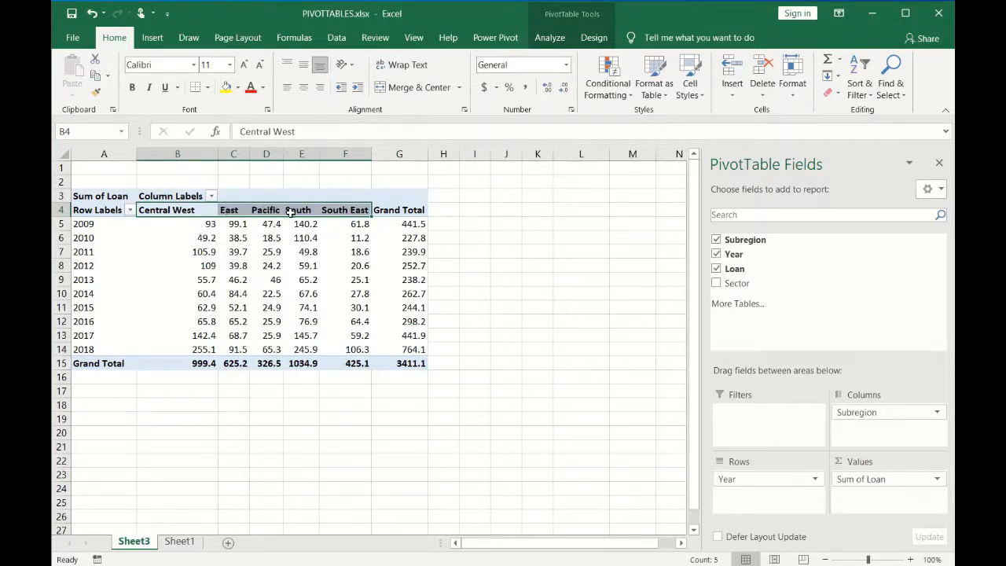
left_click(334, 211)
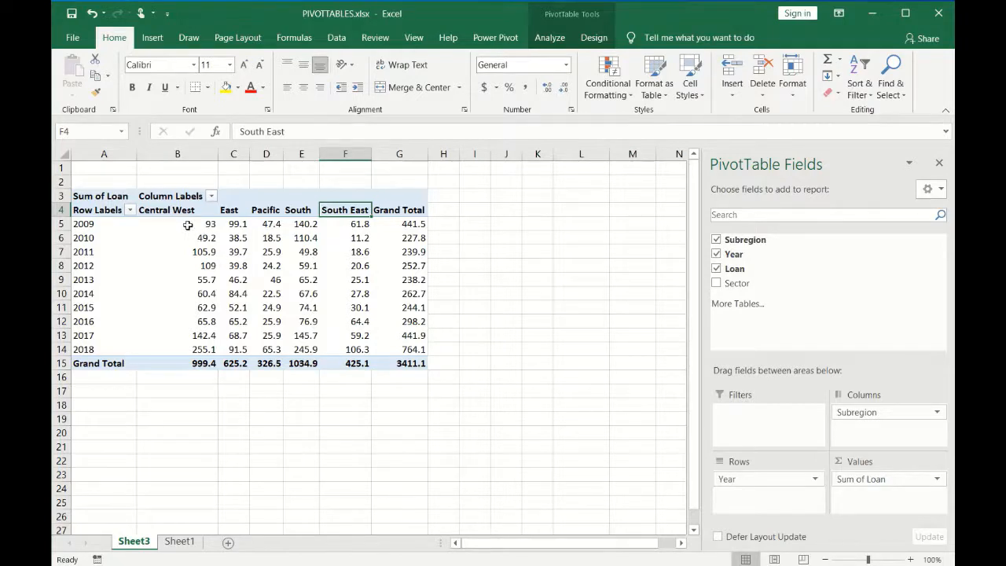
left_click_drag(188, 225, 364, 346)
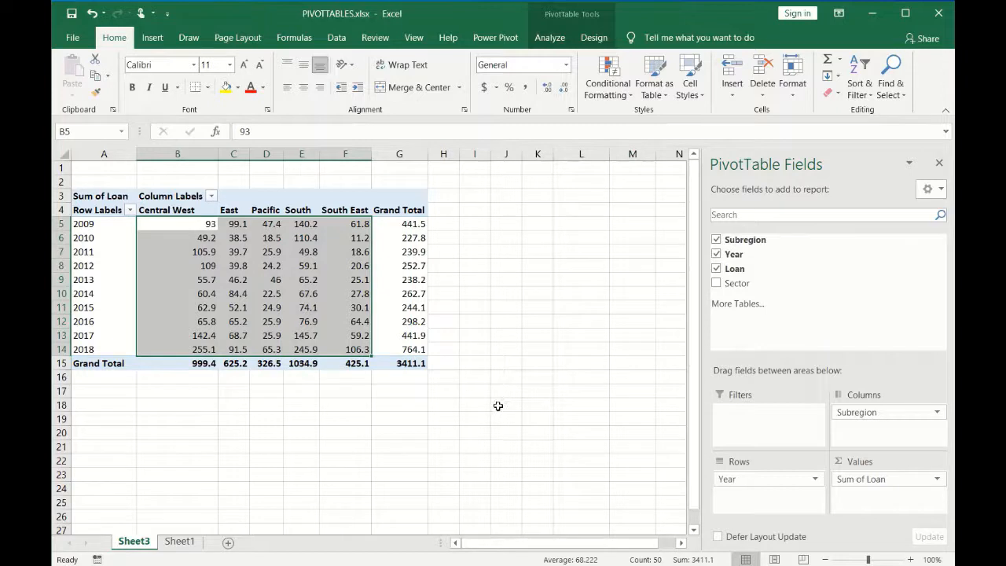
left_click(404, 308)
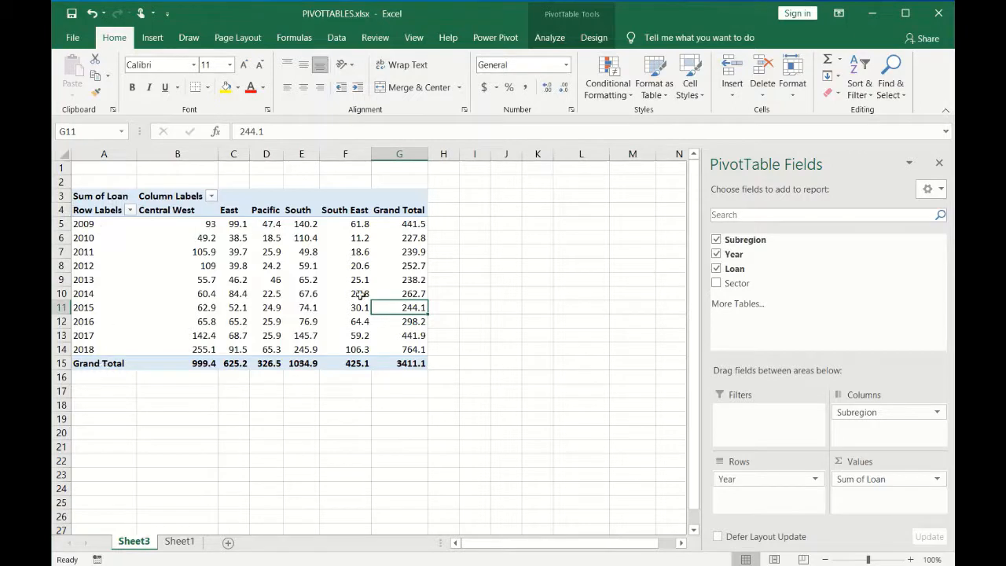
left_click_drag(188, 224, 362, 351)
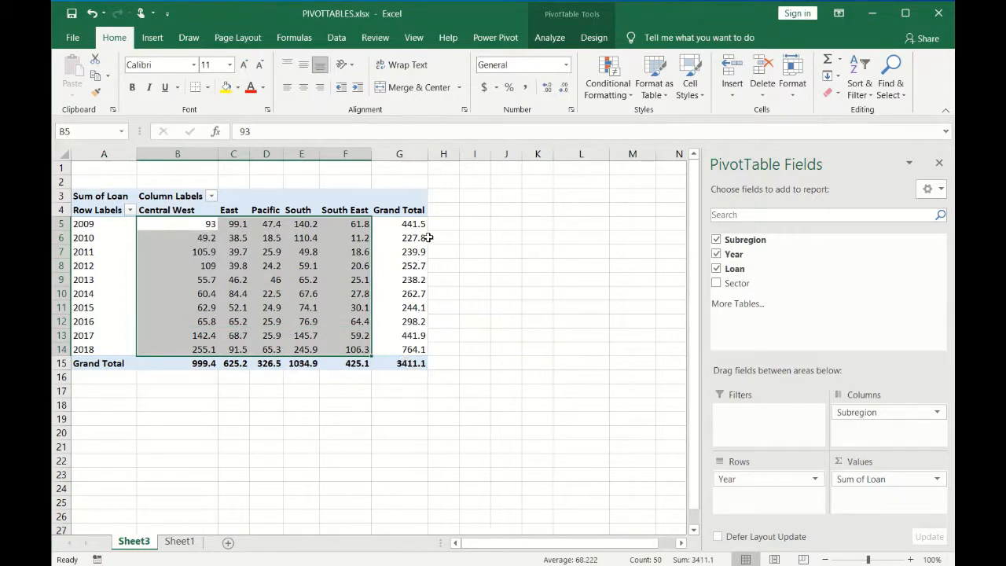
left_click_drag(410, 224, 415, 347)
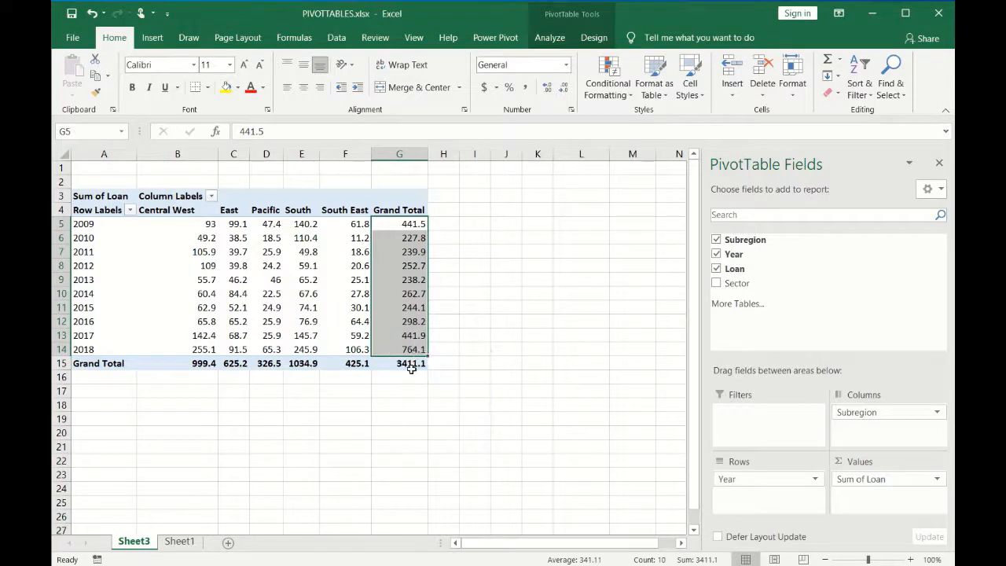
left_click(401, 363)
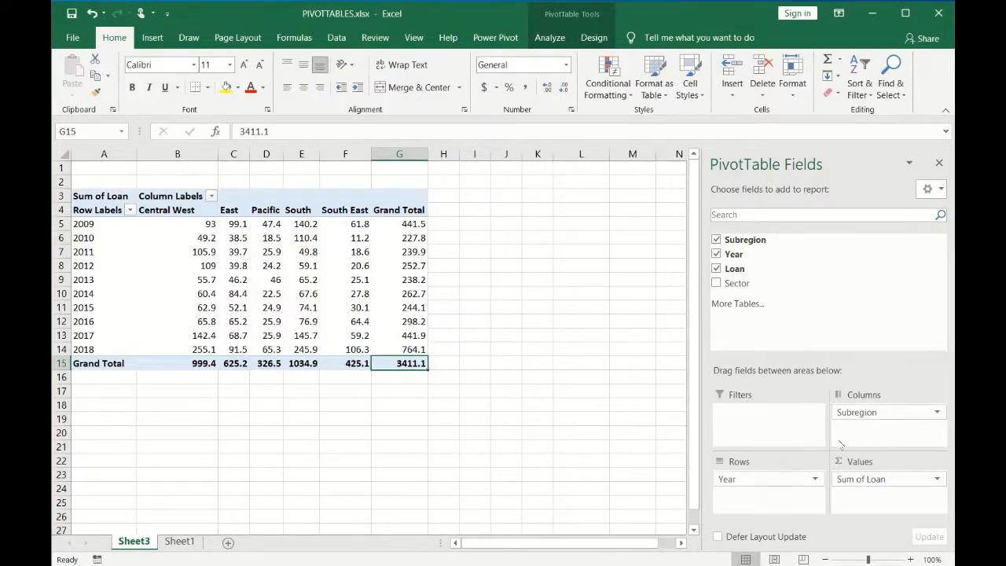
- Swap the PivotTable's axes so Subregion is in the rows and Year in the columns, and examine the loan sums
left_click_drag(861, 414, 880, 429)
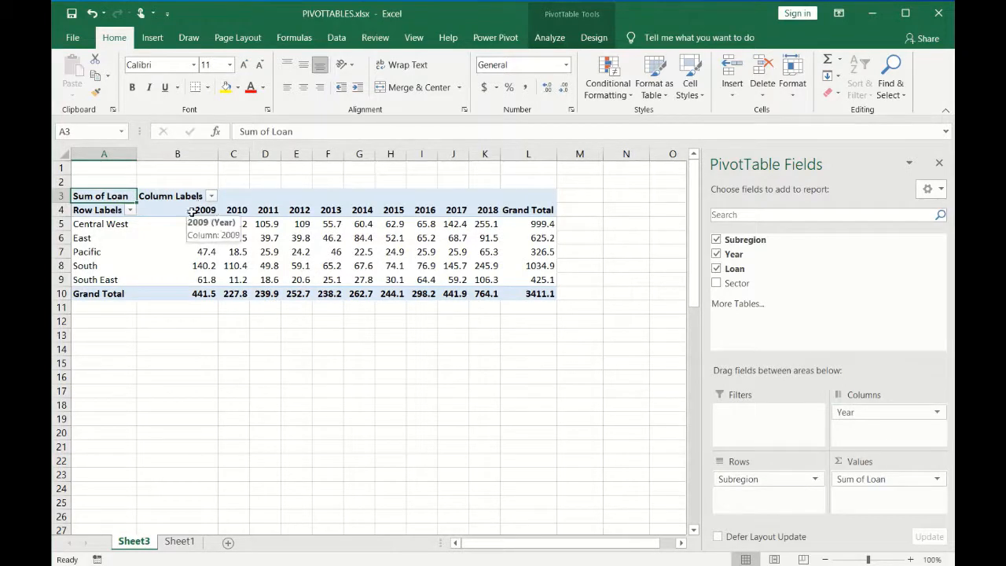
left_click_drag(191, 212, 489, 210)
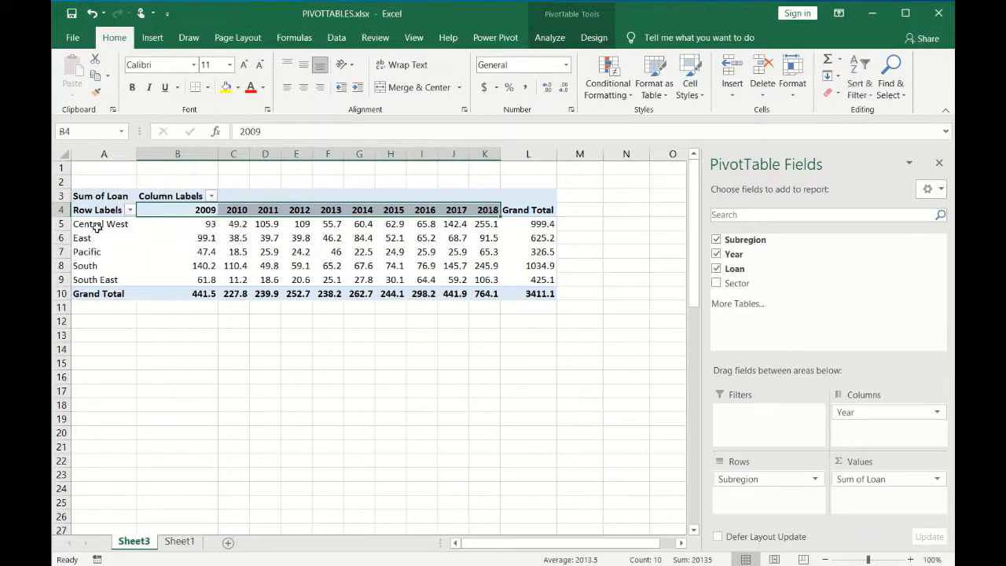
left_click_drag(100, 225, 107, 275)
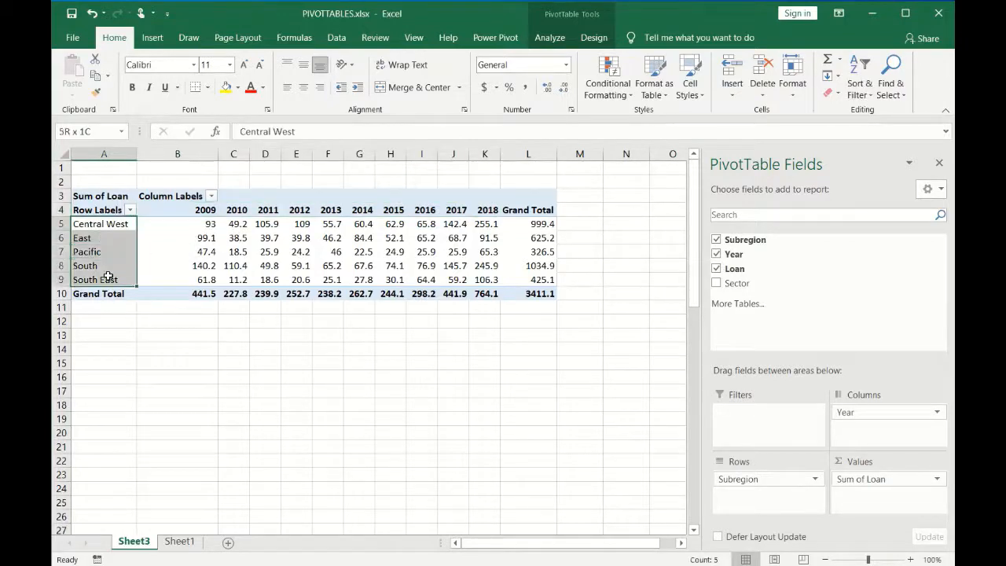
left_click(198, 227)
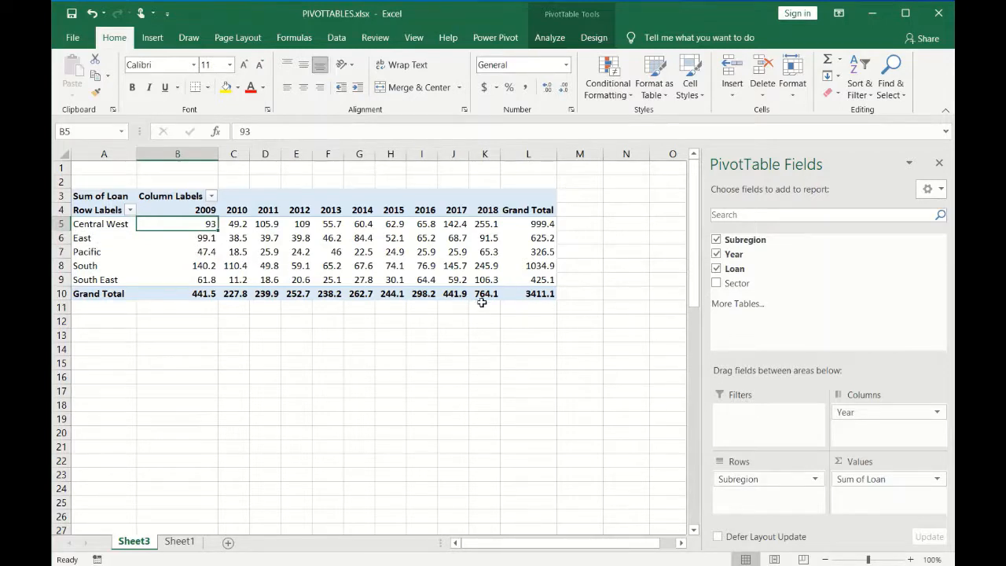
mouse_move(491, 280)
left_click(428, 253)
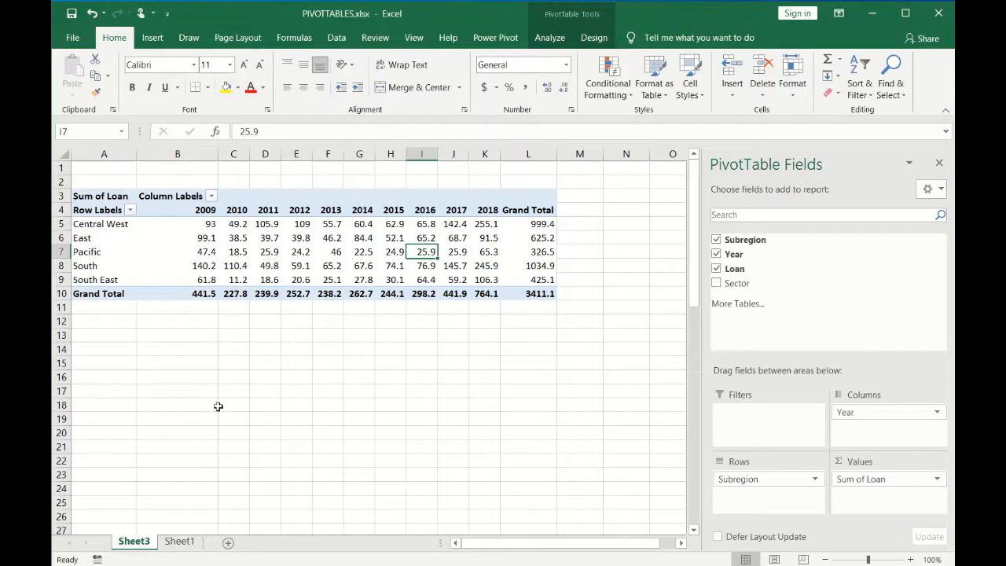
- Look at the source loan disbursement data on Sheet1 and return to the PivotTable on Sheet3
left_click(173, 544)
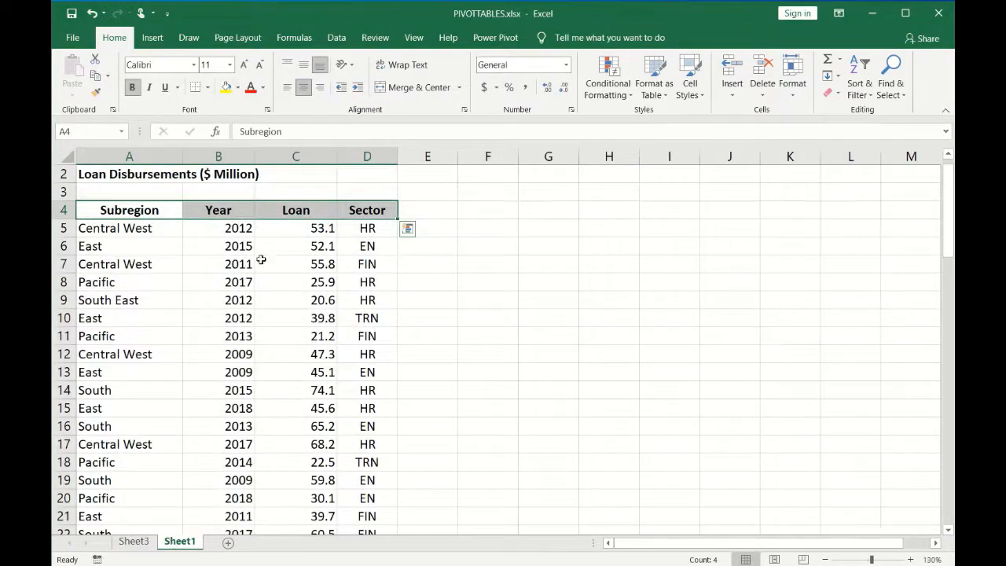
left_click(236, 300)
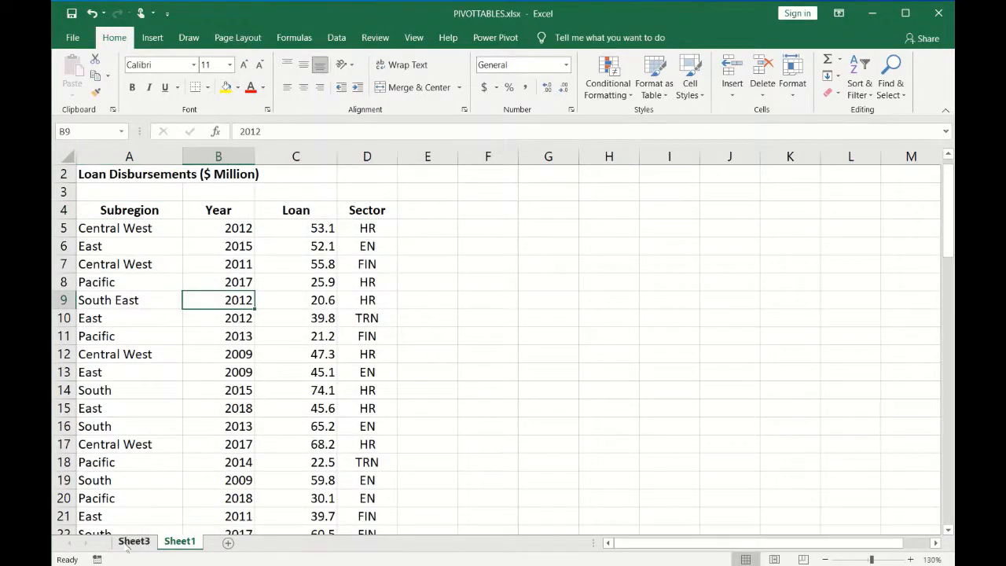
left_click(128, 543)
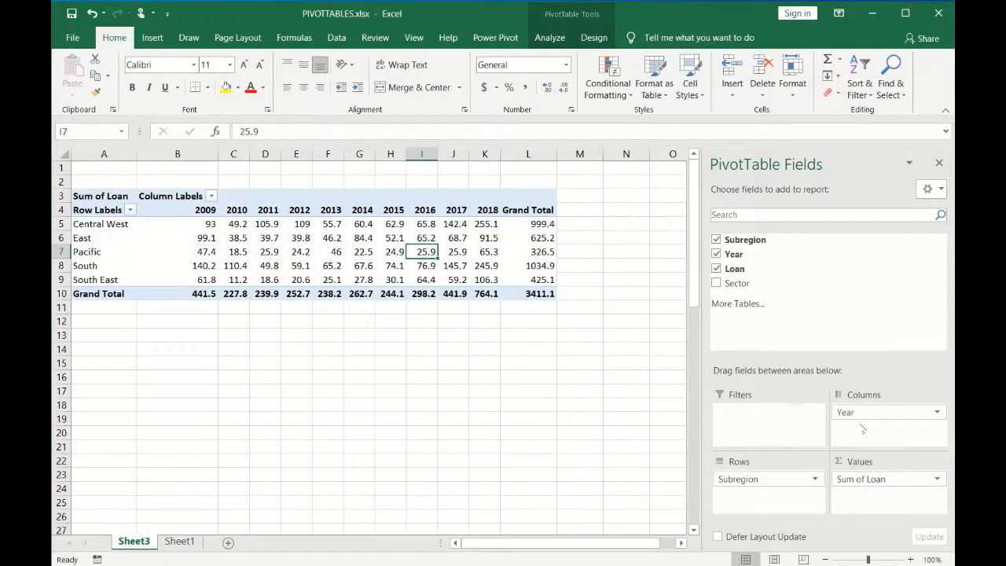
- Move Year from the columns to the rows beneath Subregion and examine the years nested under each subregion
mouse_move(868, 414)
left_mouse_down()
mouse_move(869, 449)
mouse_move(791, 521)
mouse_move(782, 507)
left_mouse_up()
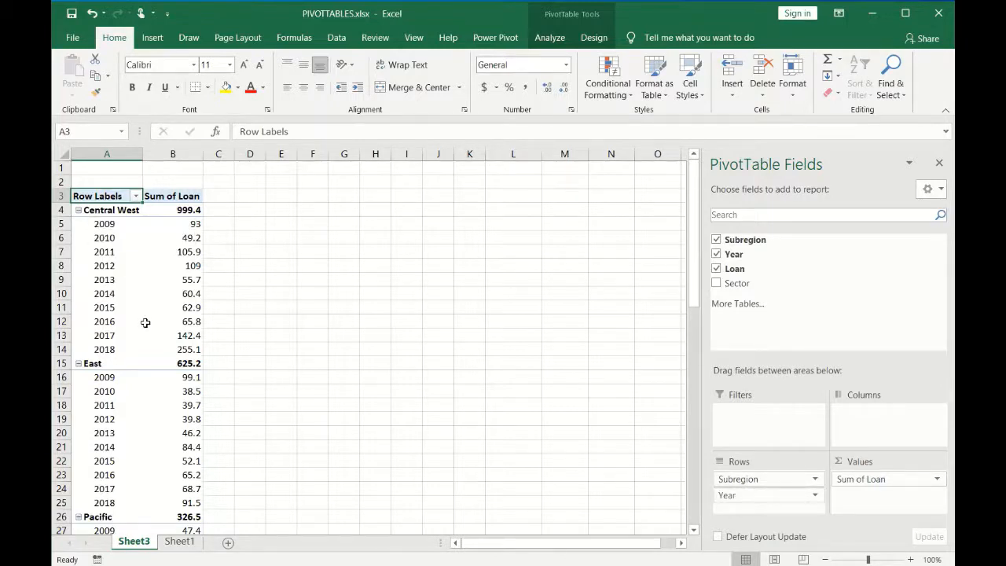
left_click(103, 210)
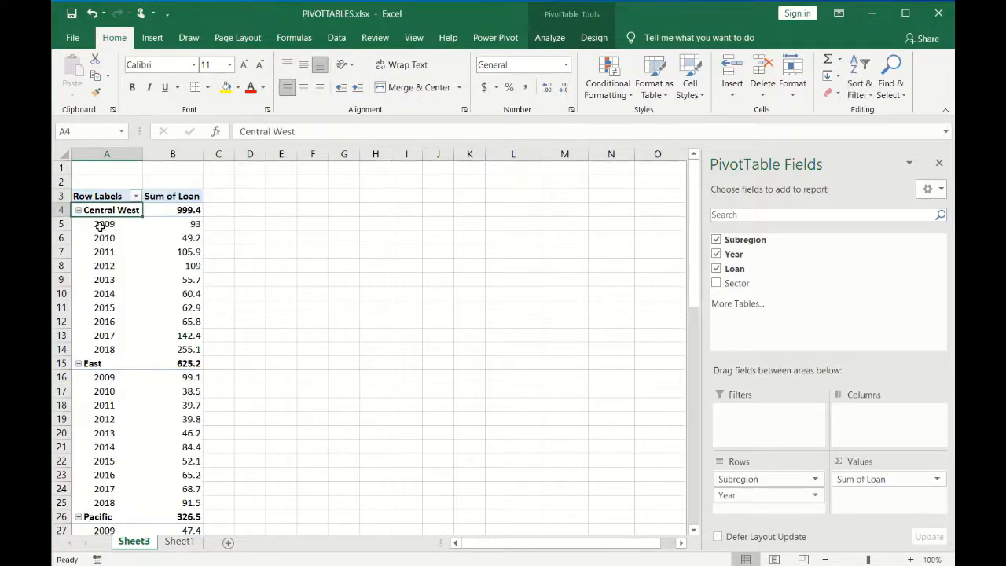
left_click_drag(101, 226, 114, 338)
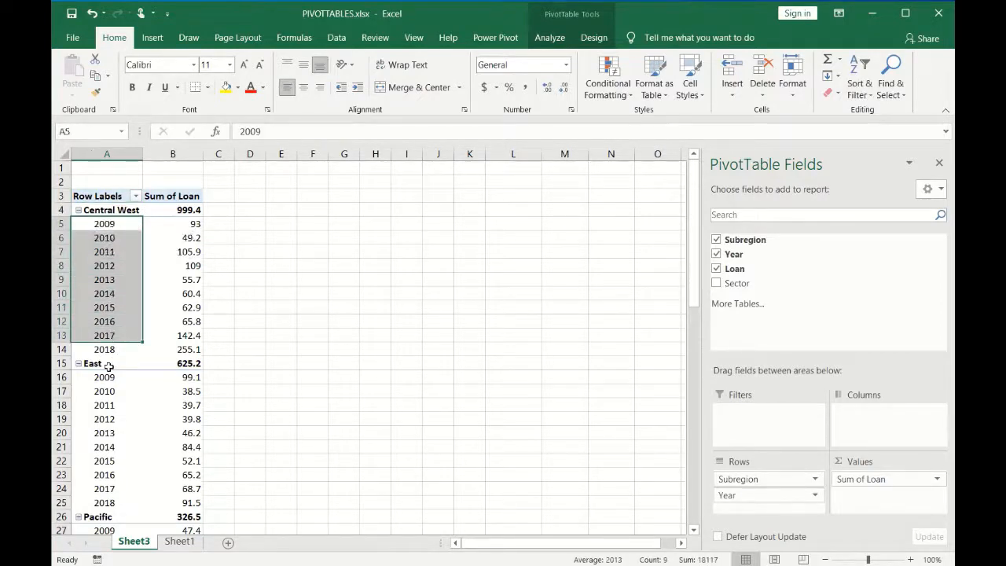
left_click(109, 364)
left_click_drag(98, 379, 84, 492)
scroll(118, 378, "down", 3)
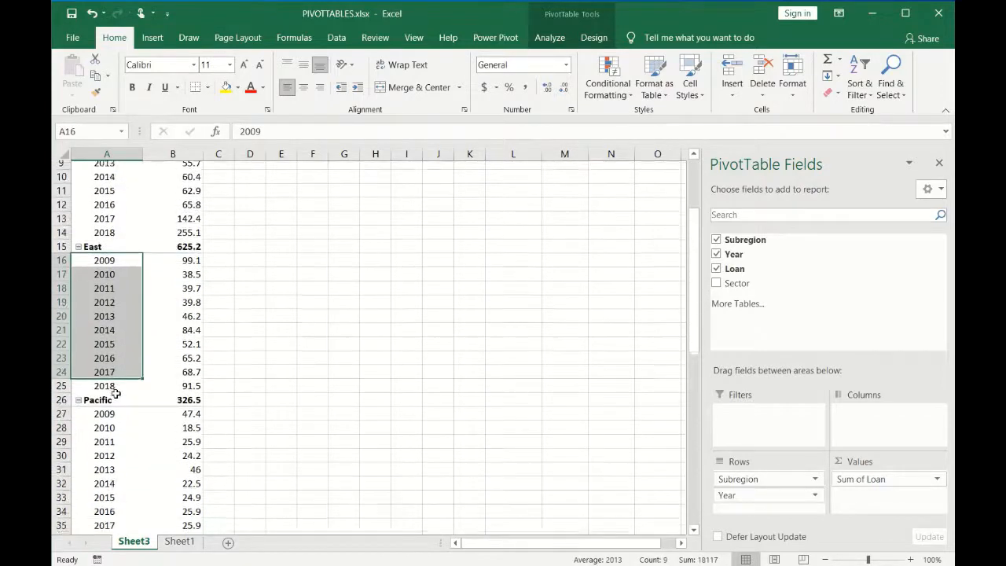
scroll(135, 377, "up", 3)
left_click(113, 280)
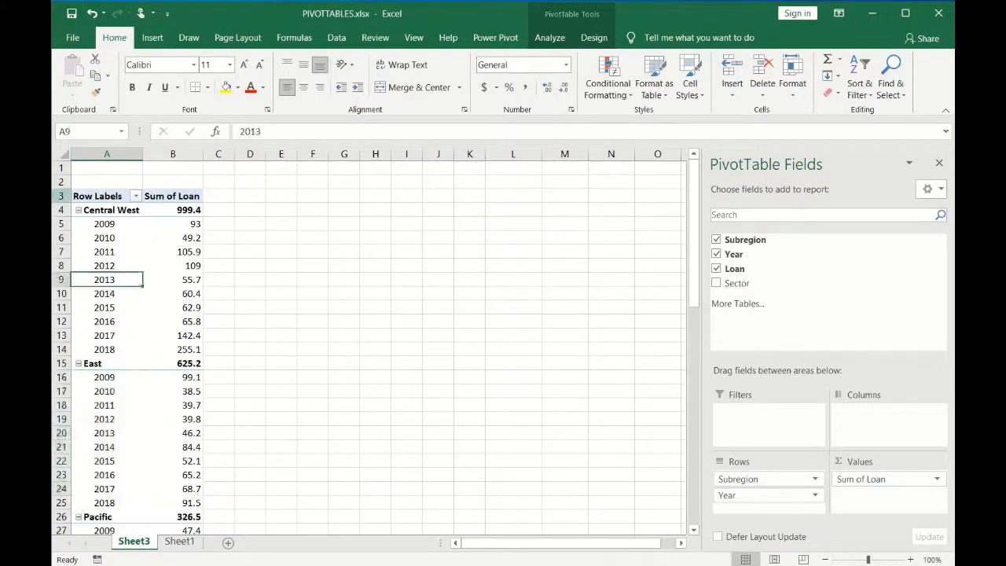
- Collapse the Central West, East and Pacific groups, review their loan totals, and expand Central West and East again
left_click(78, 210)
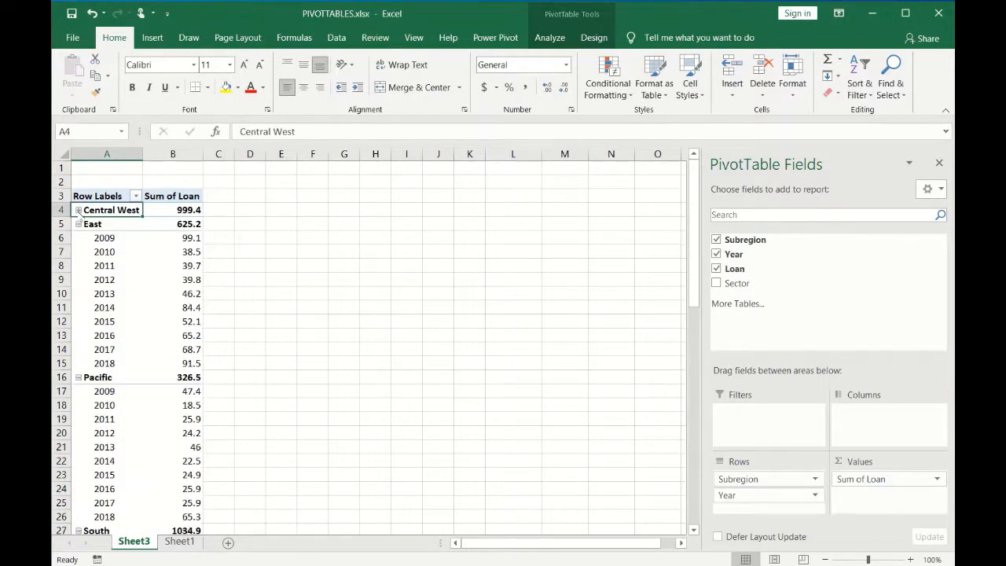
left_click(79, 224)
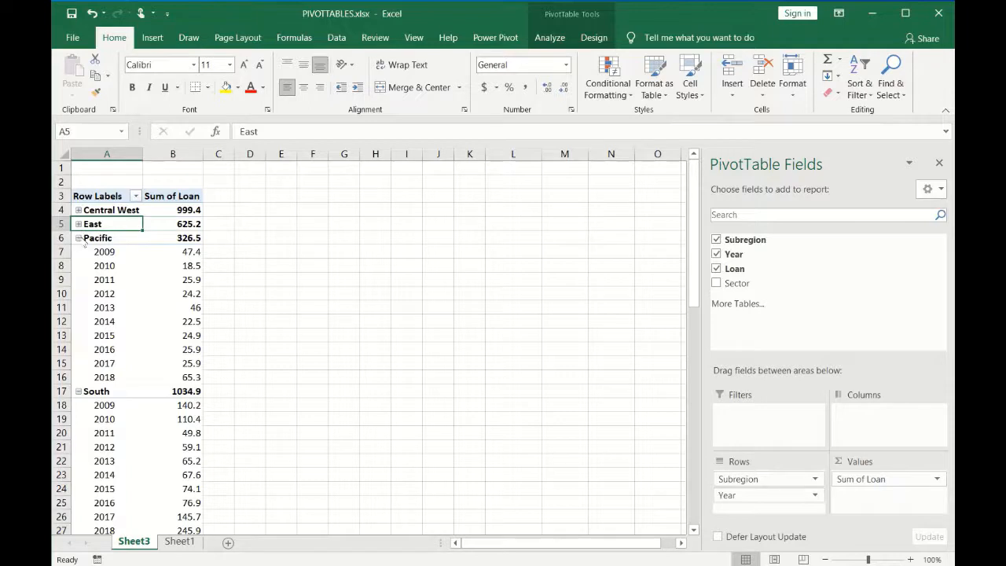
left_click(78, 239)
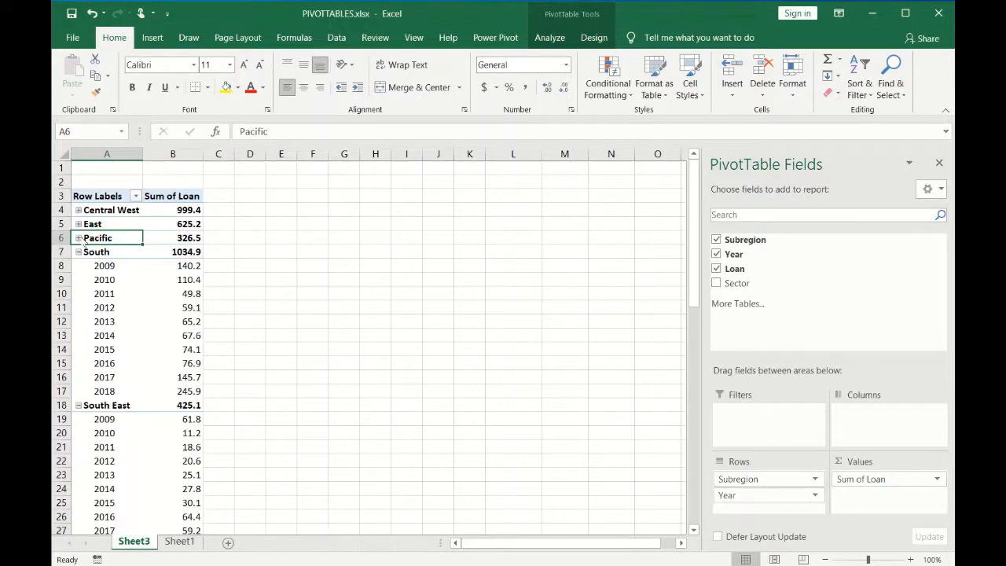
left_click(186, 209)
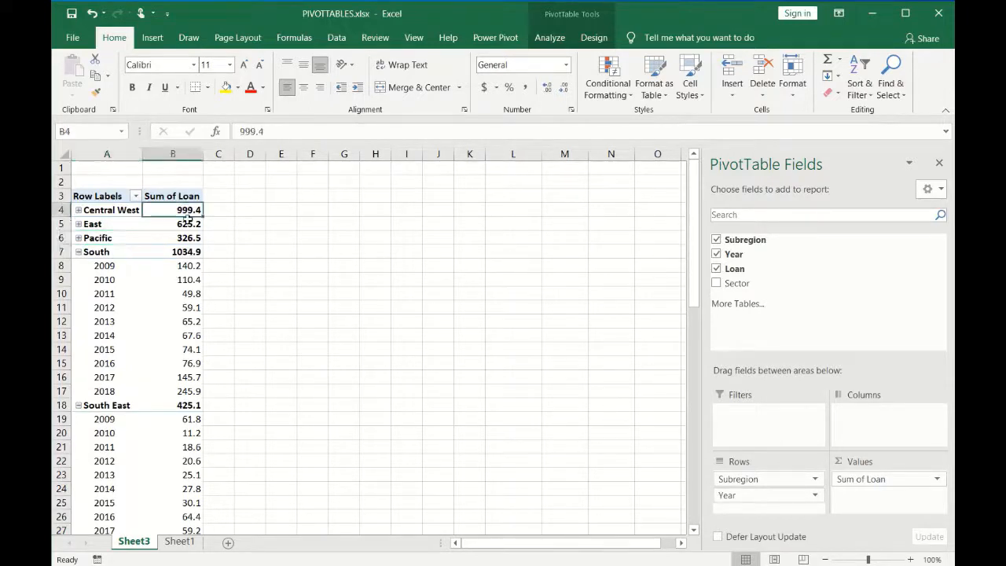
left_click_drag(189, 220, 181, 240)
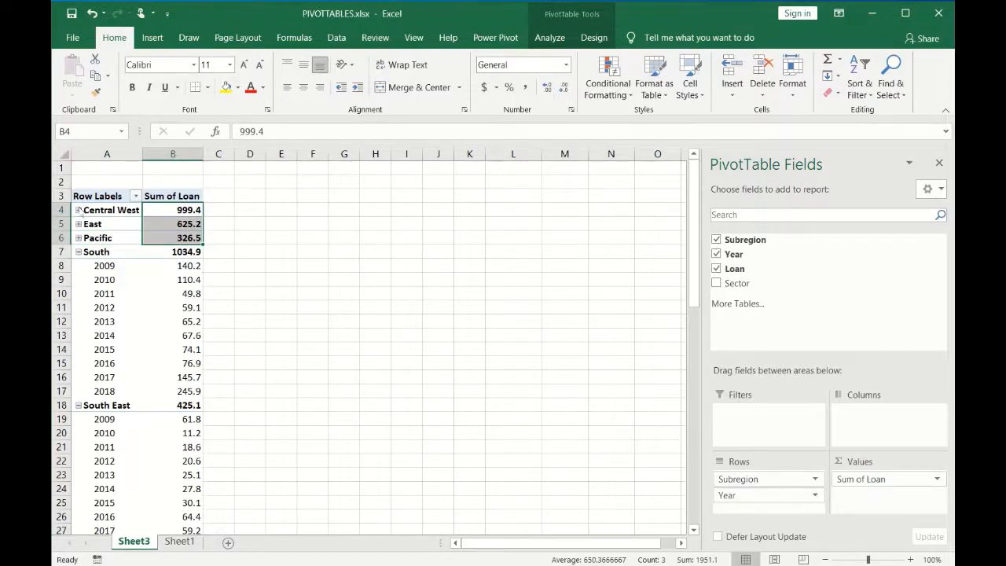
left_click(78, 210)
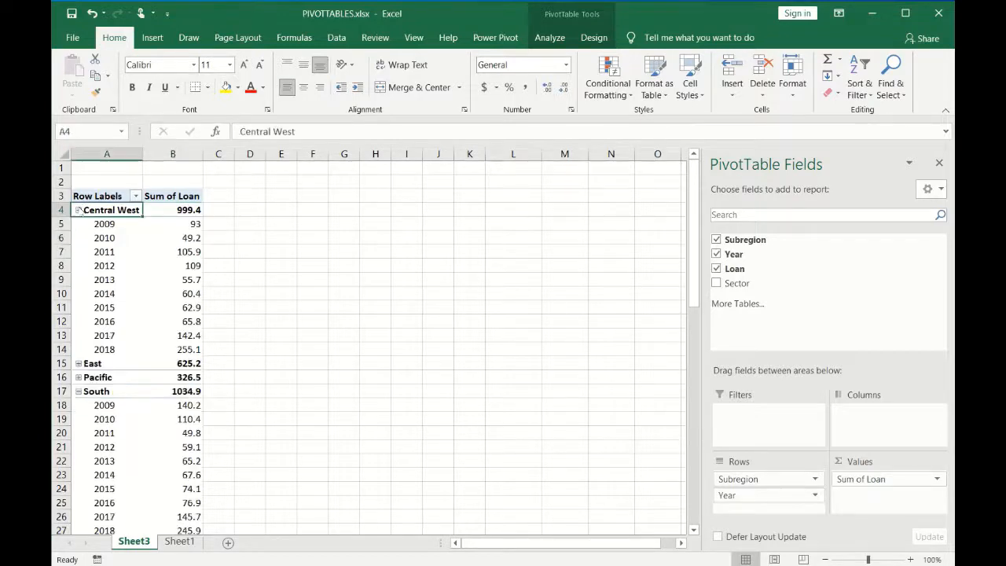
left_click(79, 363)
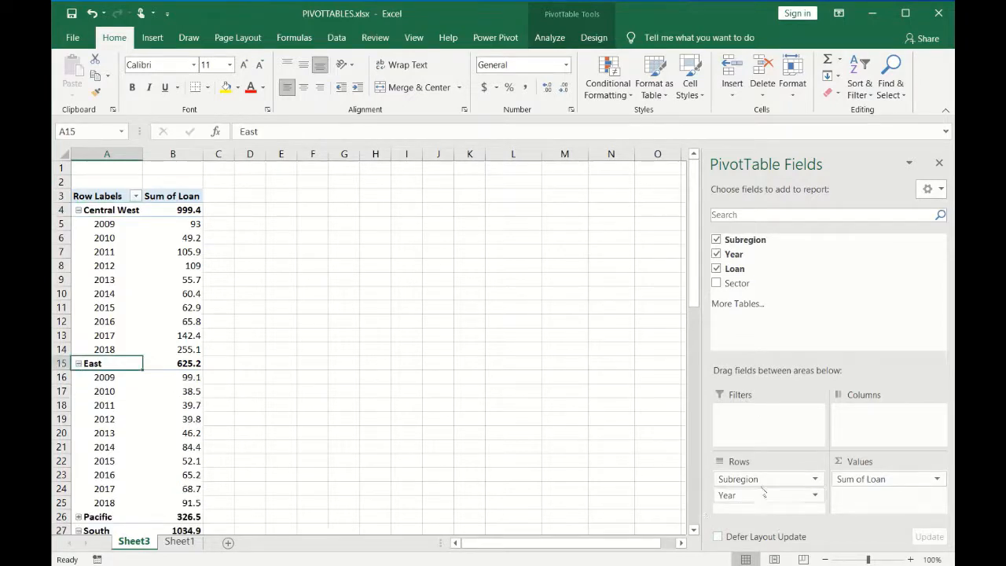
- Move Subregion below Year in the PivotTable's rows and examine the subregion loan sums under each year
left_click_drag(754, 478, 775, 519)
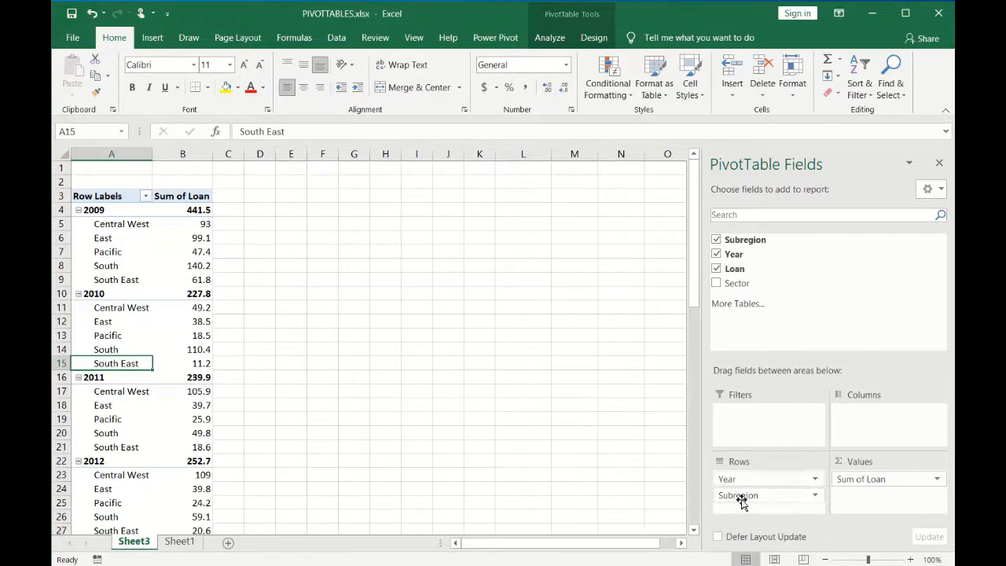
left_click(105, 247)
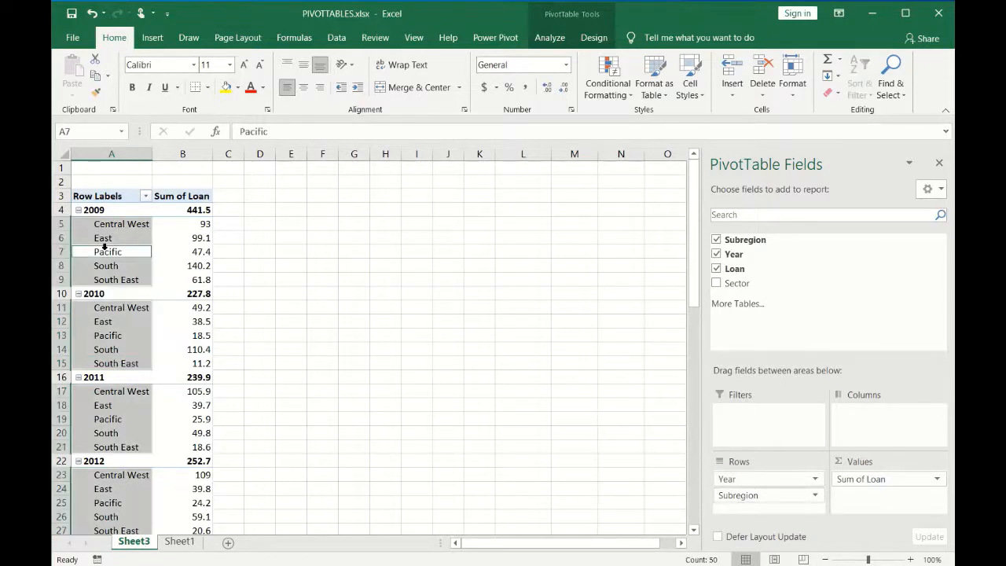
left_click(173, 254)
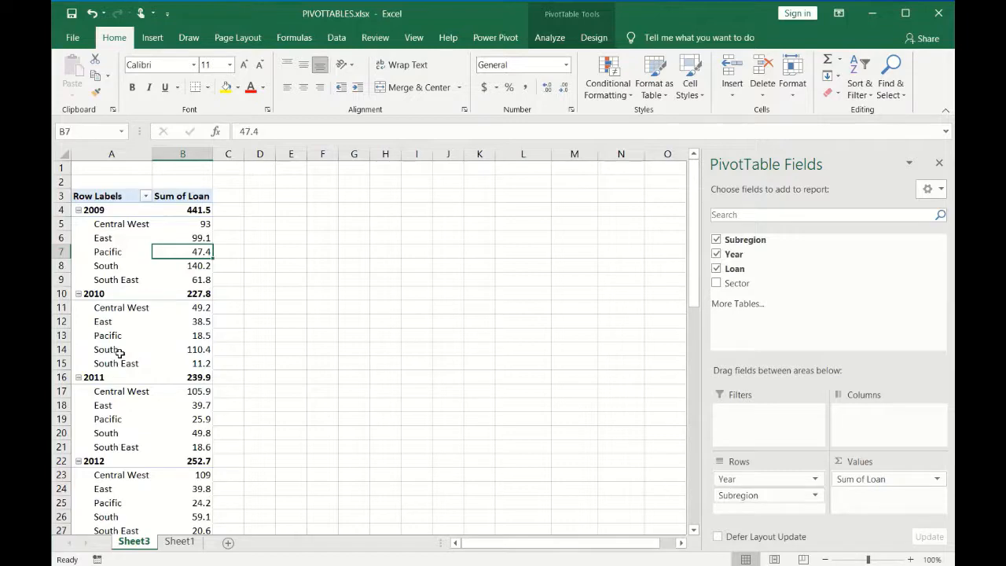
scroll(131, 354, "down", 1)
scroll(131, 354, "down", 14)
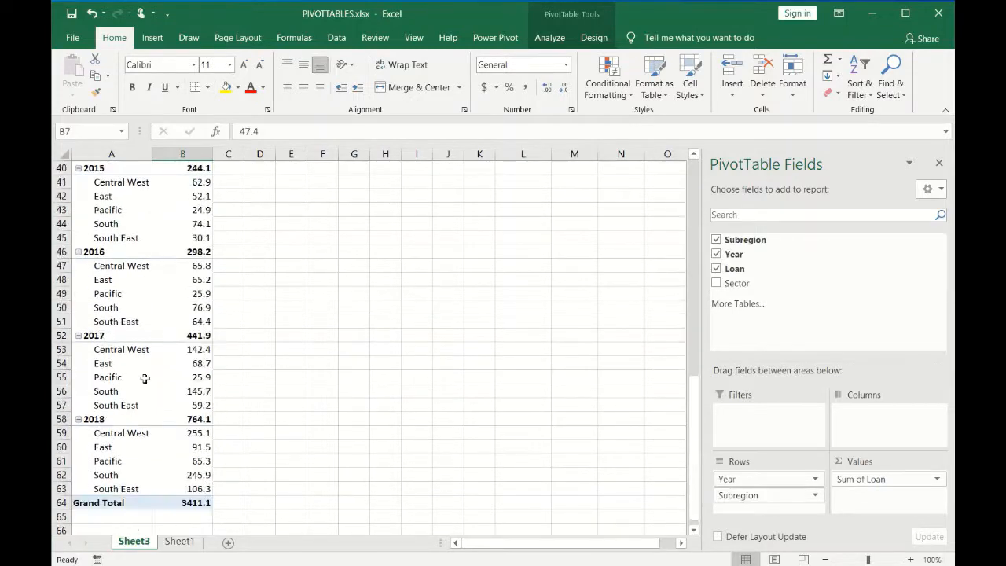
scroll(145, 377, "down", 1)
scroll(144, 376, "up", 15)
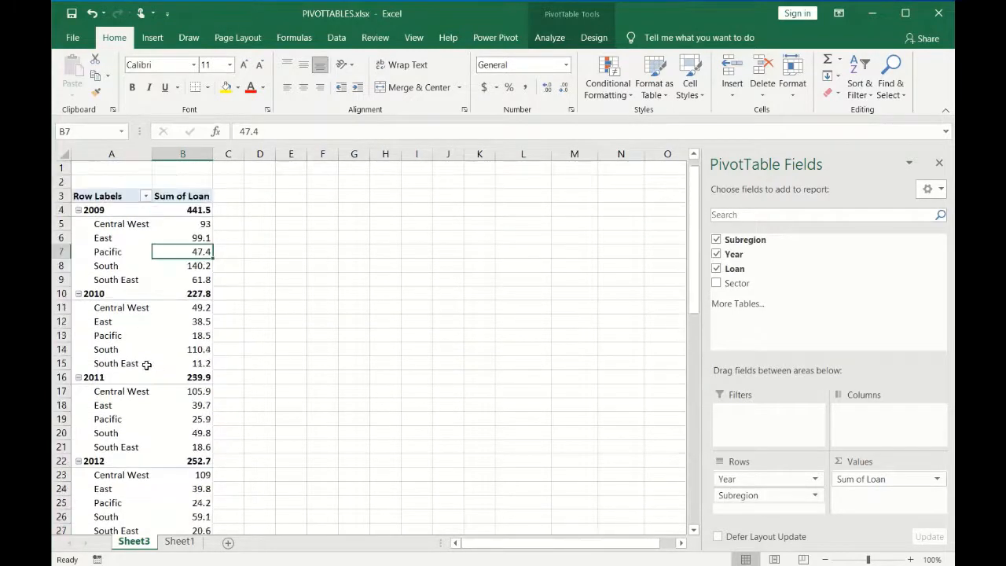
left_click(79, 262)
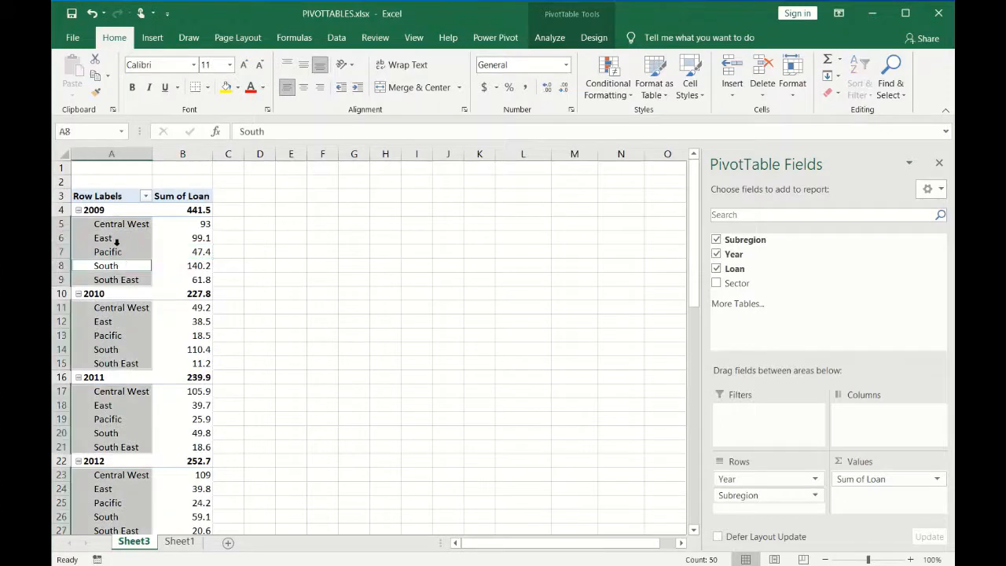
left_click(188, 236)
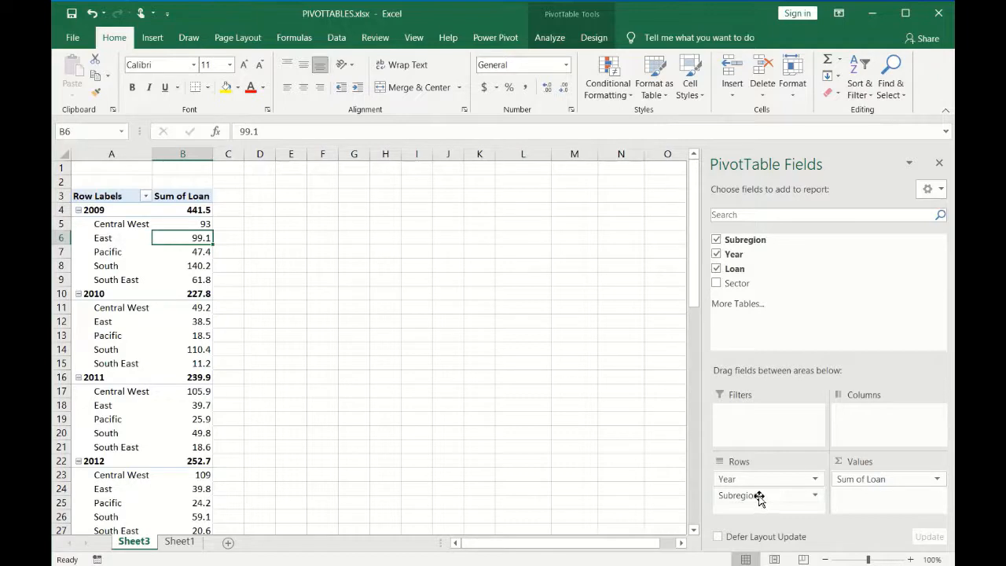
- Move Subregion from the rows to the columns and add Sector as a report filter of the PivotTable
left_click_drag(761, 498, 896, 431)
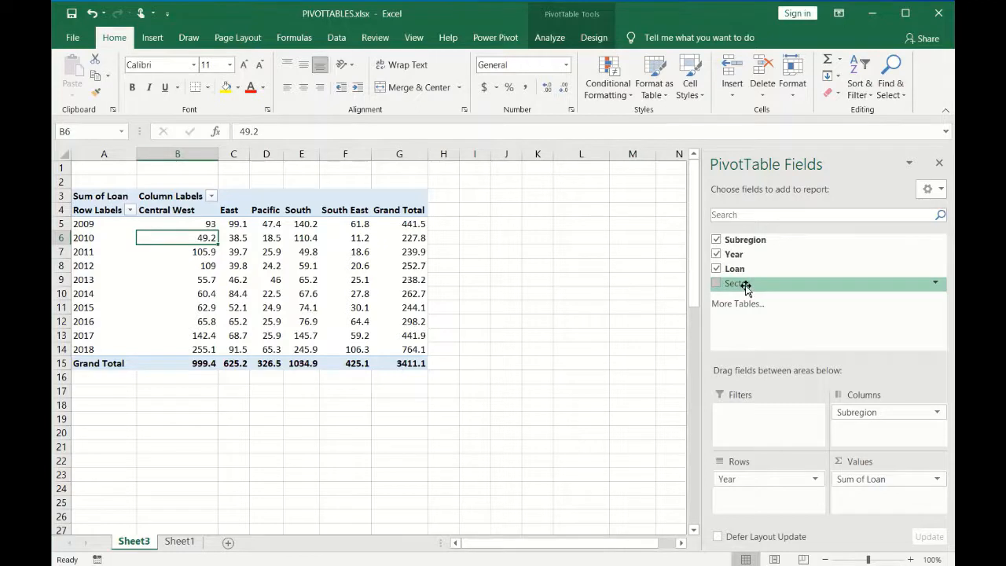
left_click_drag(745, 285, 771, 442)
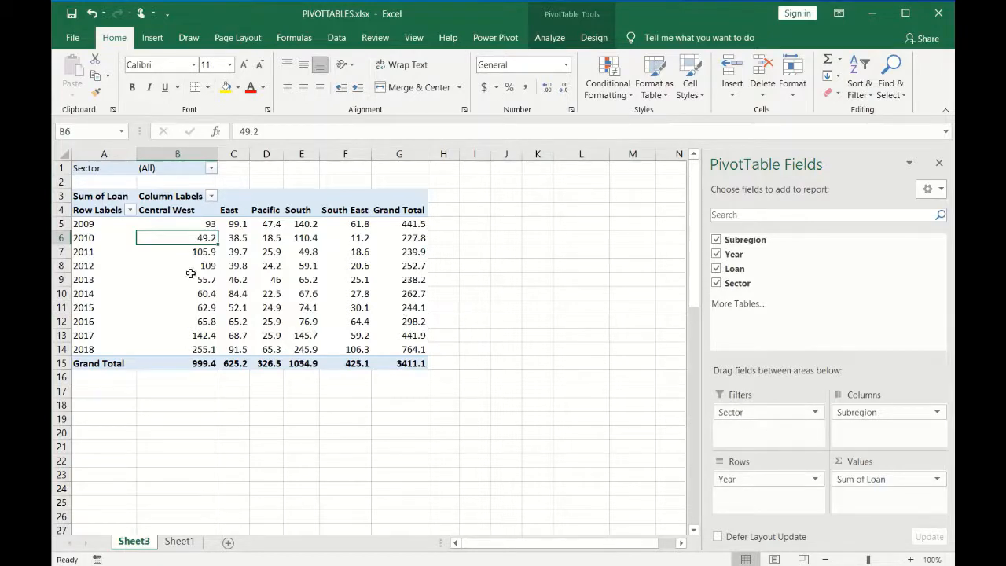
left_click(107, 169)
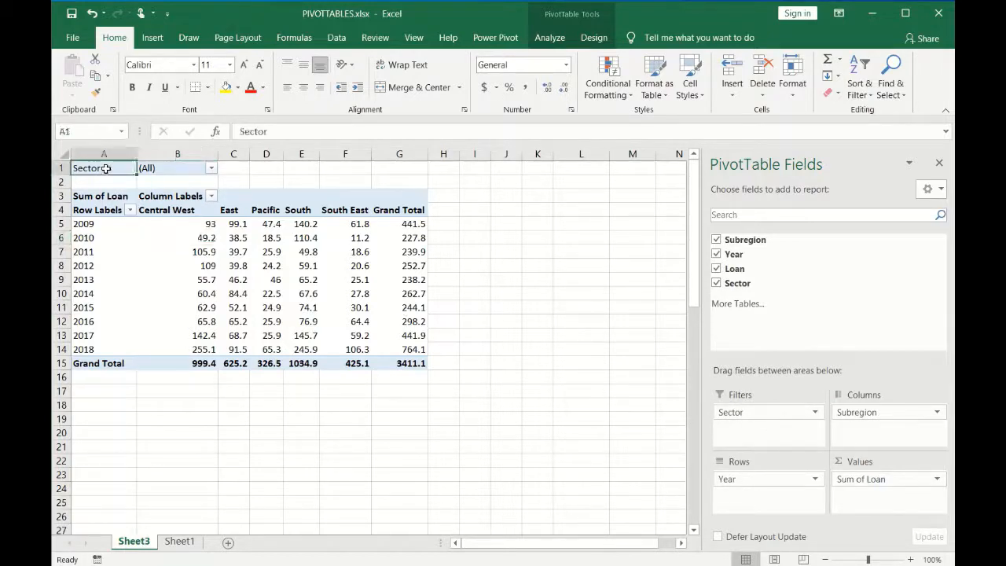
- Allow multiple selections in the Sector filter, keep only EN, and review the filtered loan sums by year and subregion
left_click(212, 169)
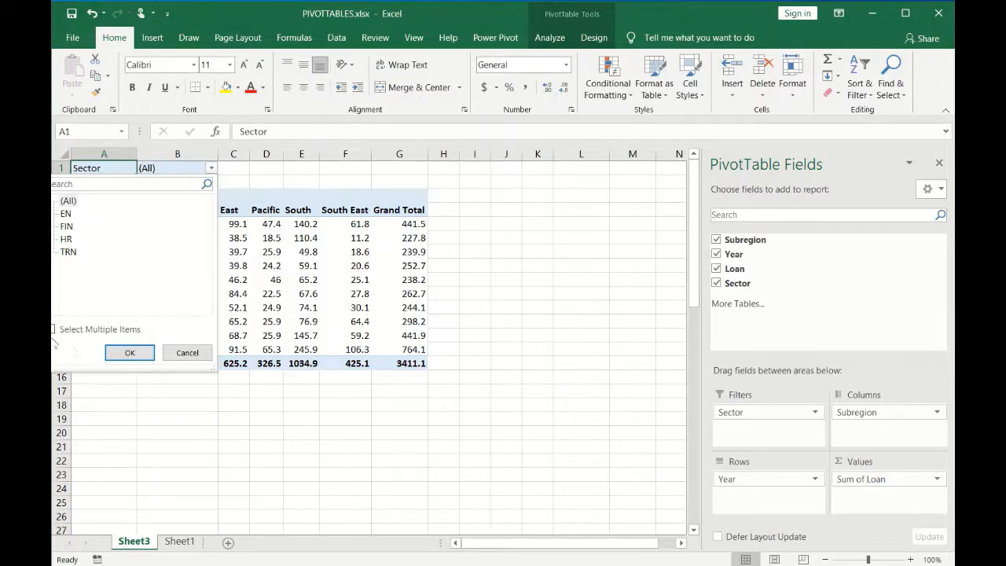
left_click(53, 330)
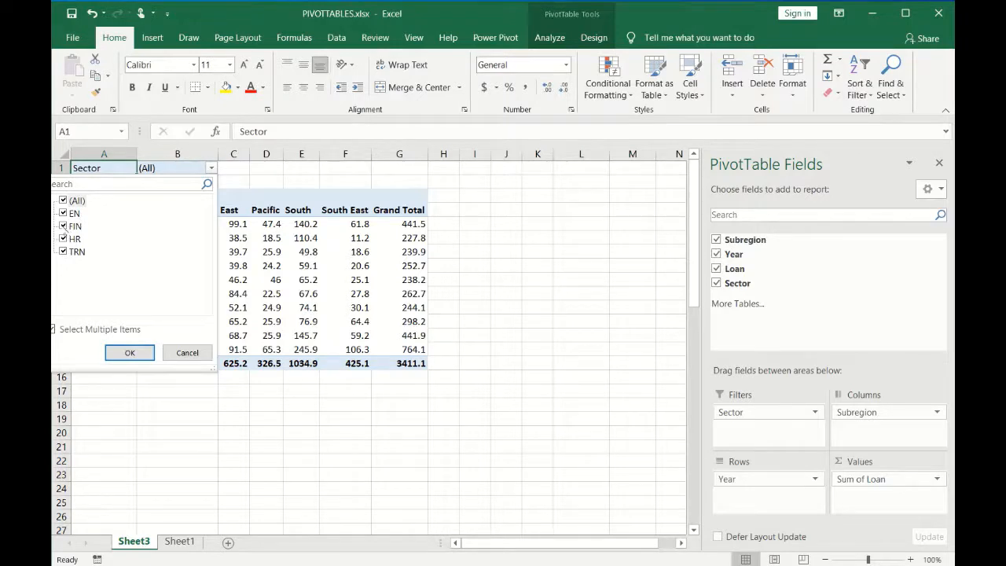
left_click(64, 226)
left_click(63, 238)
left_click(63, 252)
left_click(130, 354)
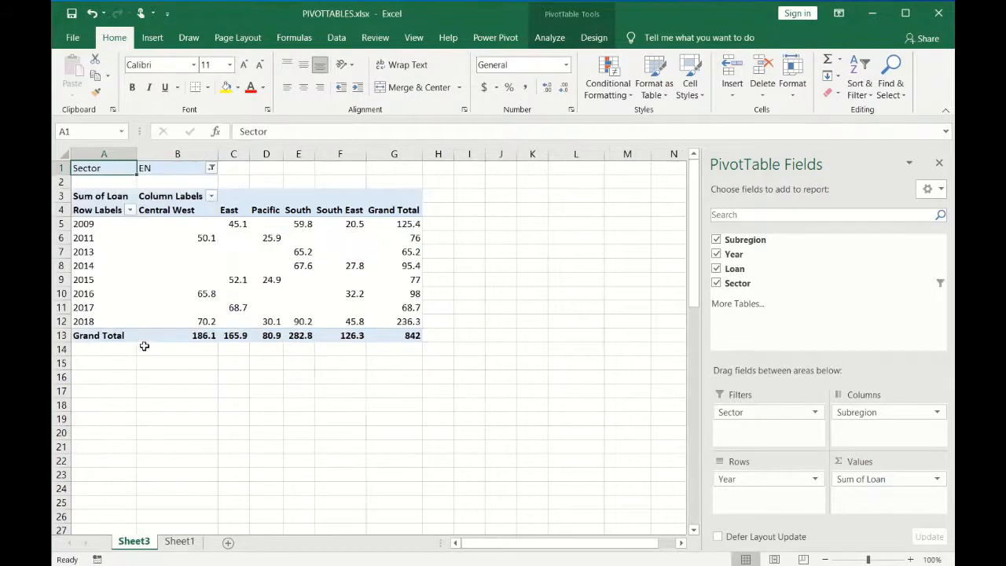
left_click_drag(168, 223, 364, 319)
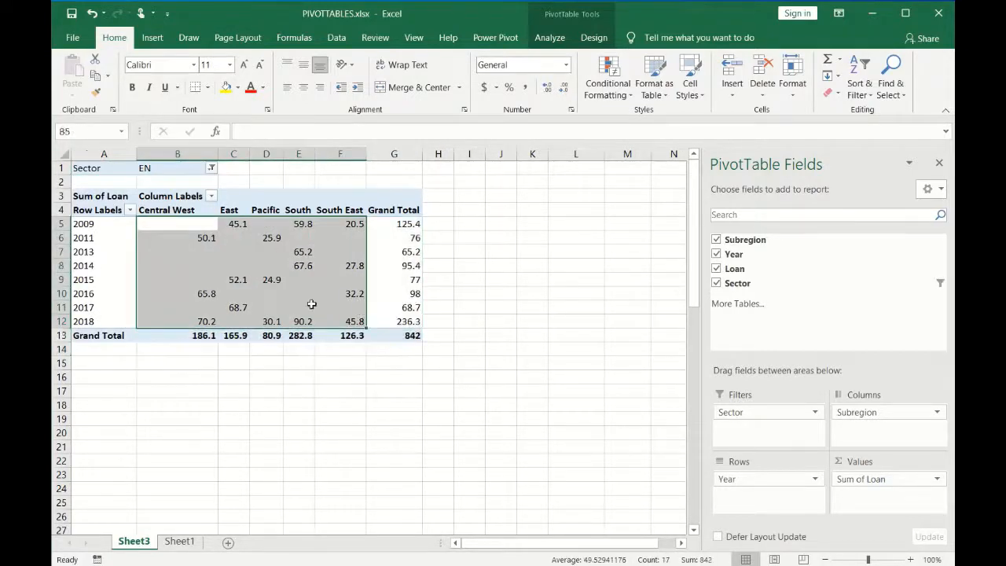
left_click(189, 228)
left_click(171, 260)
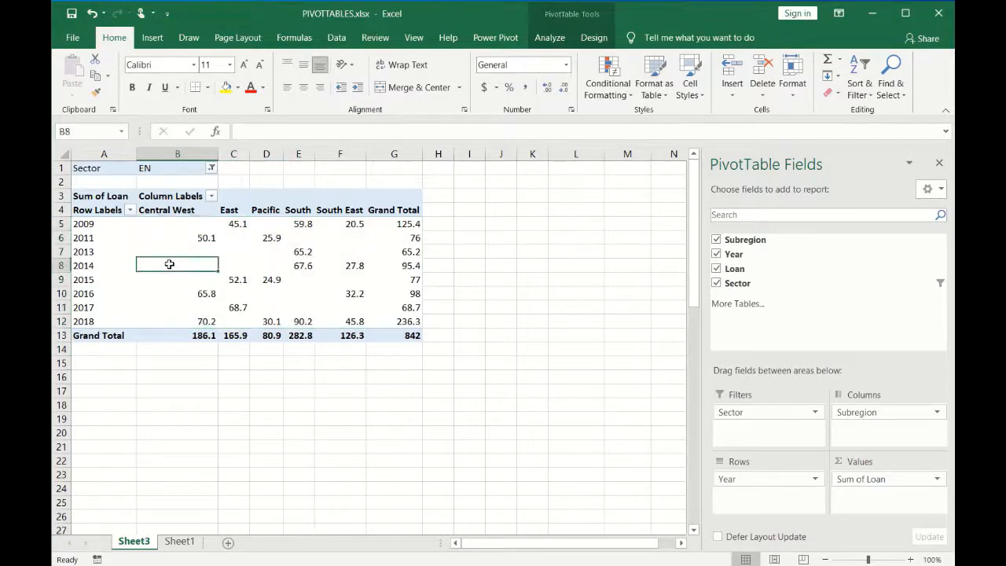
left_click(261, 265)
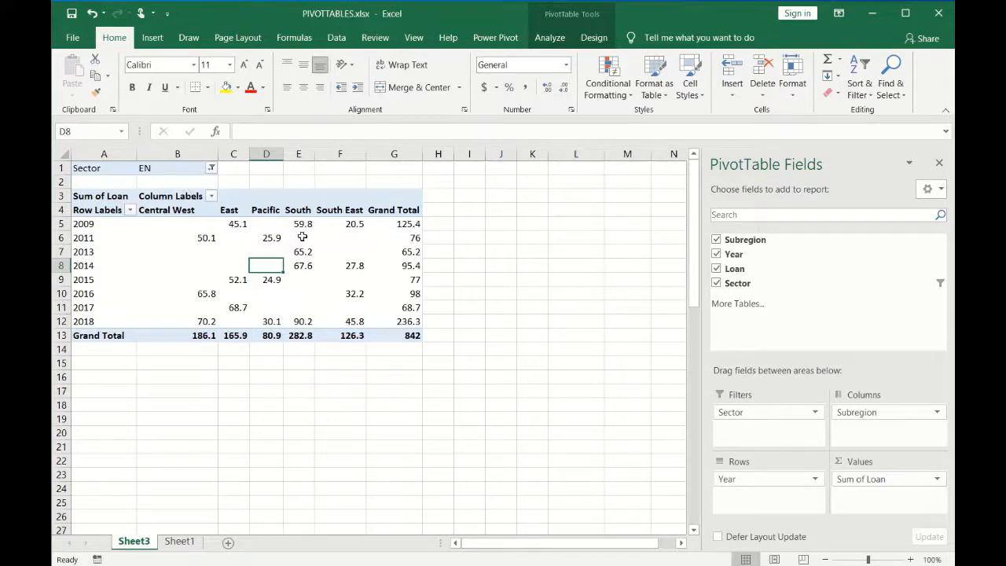
- Switch the Sector filter to FIN only and look over the loan sums for that sector
left_click(212, 168)
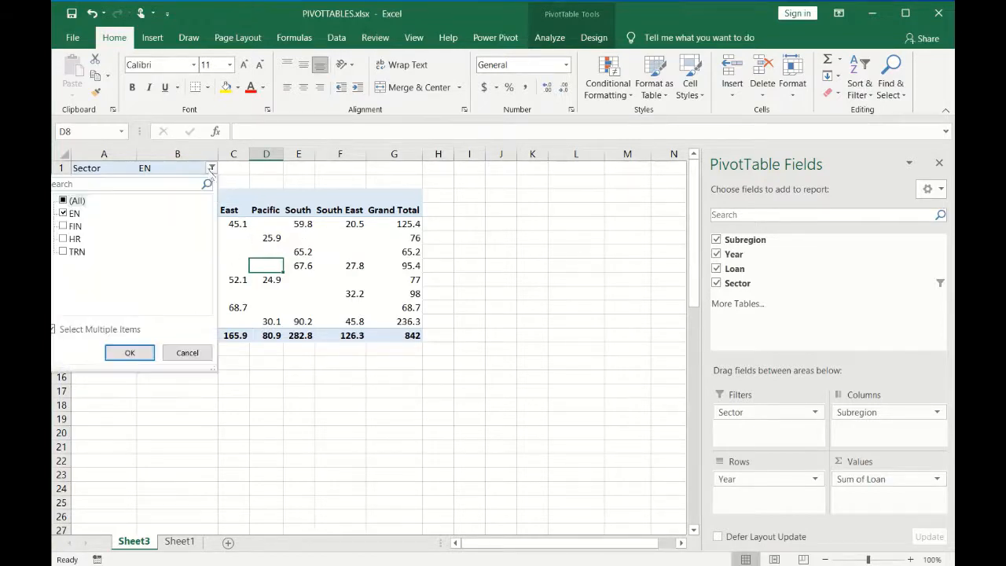
left_click(64, 213)
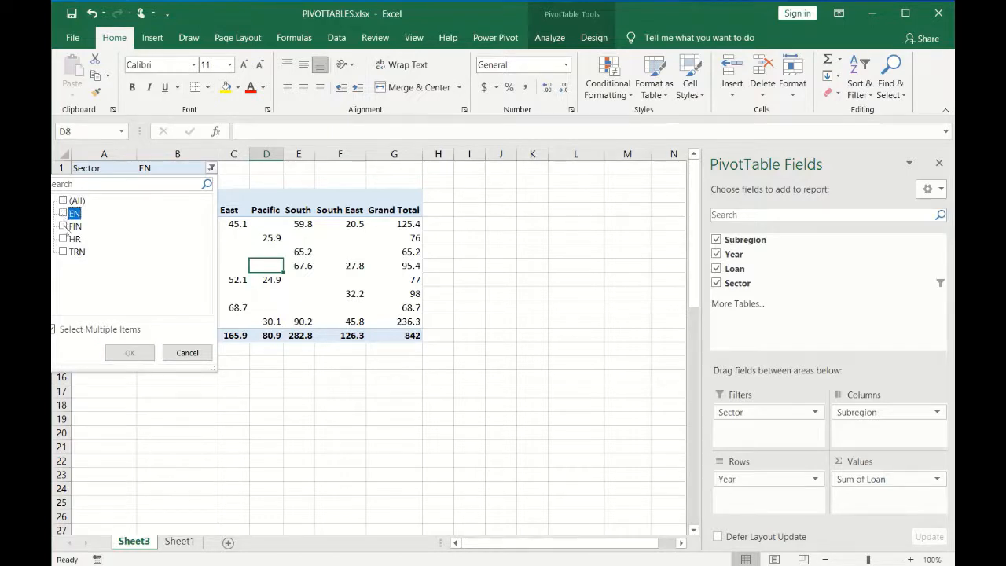
left_click(64, 226)
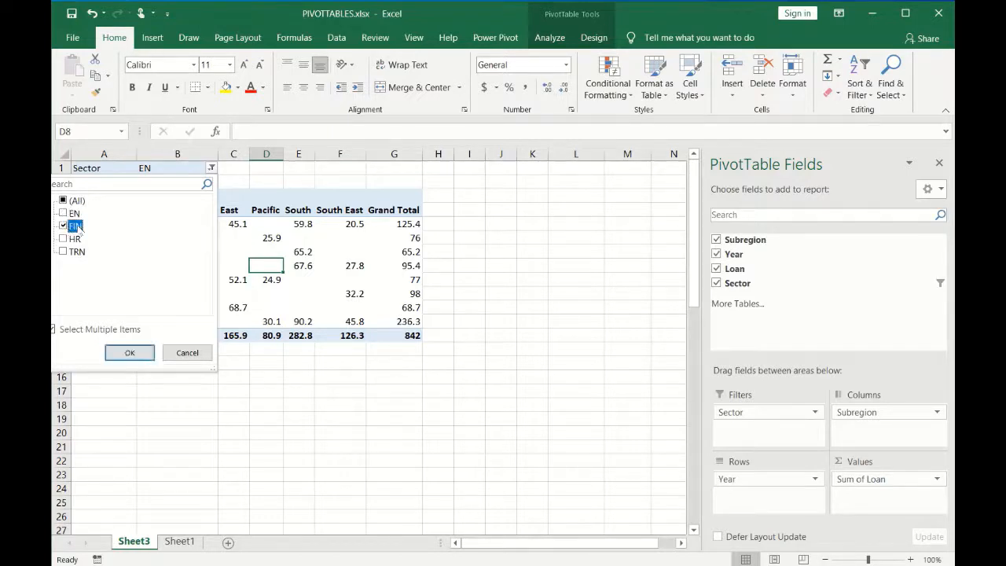
left_click(124, 355)
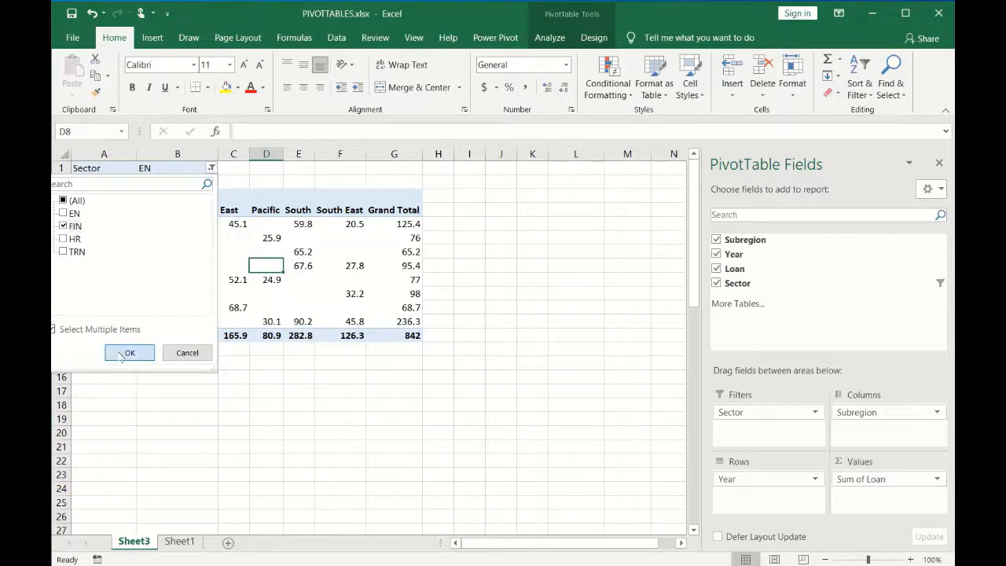
left_click_drag(175, 223, 359, 352)
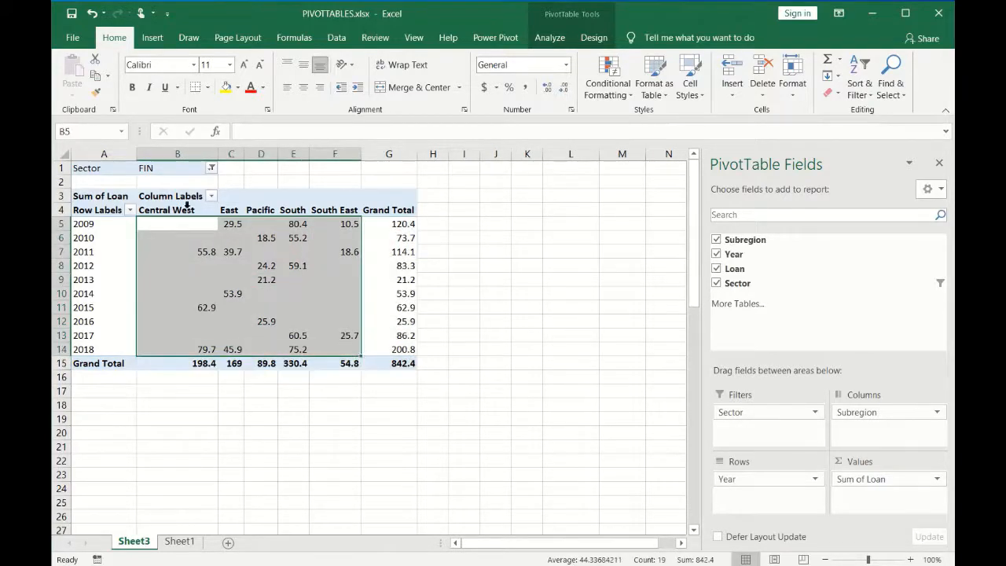
left_click(169, 290)
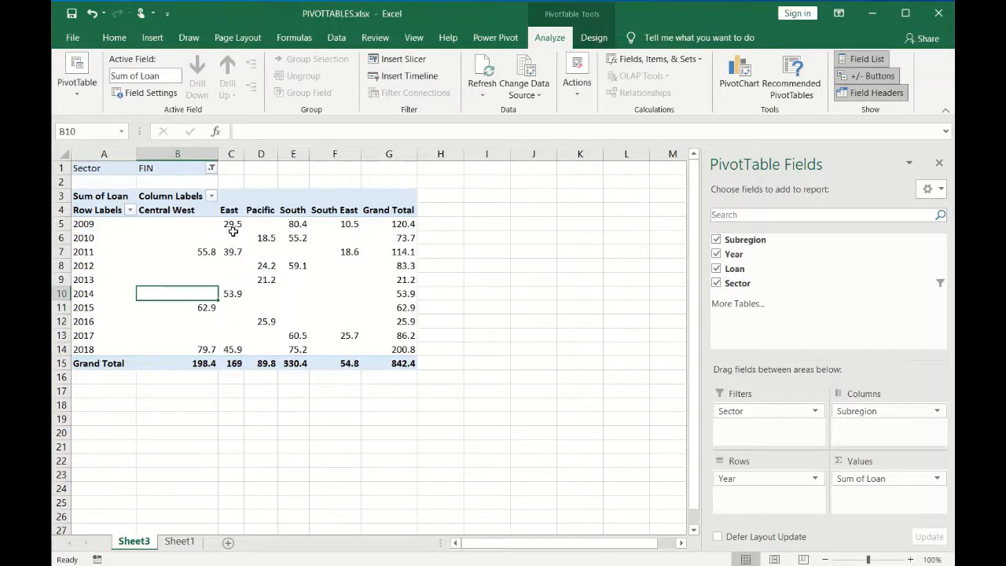
- Reset the Sector filter to all sectors and remove the Sector field from the PivotTable's filters
left_click(210, 169)
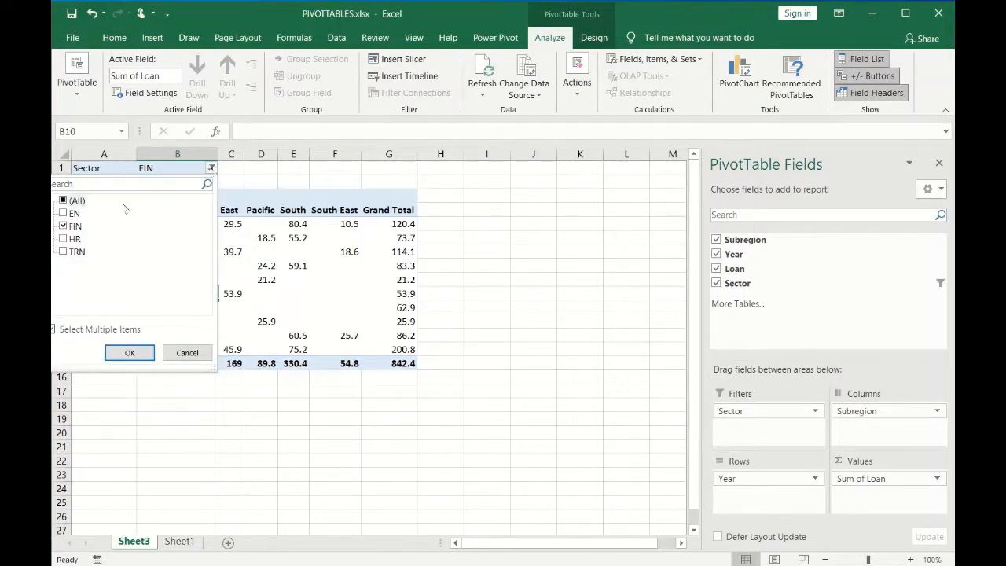
left_click(64, 201)
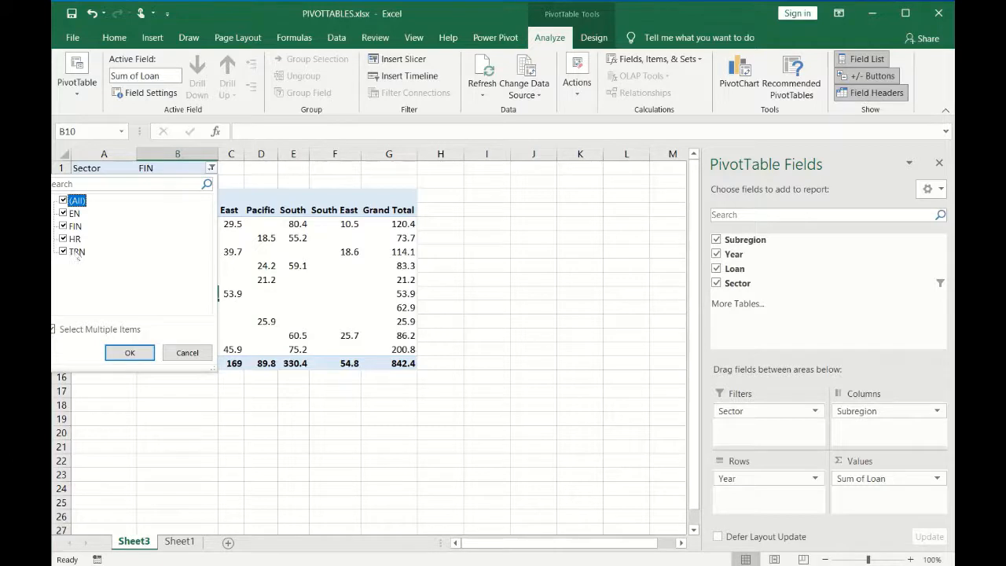
left_click(126, 353)
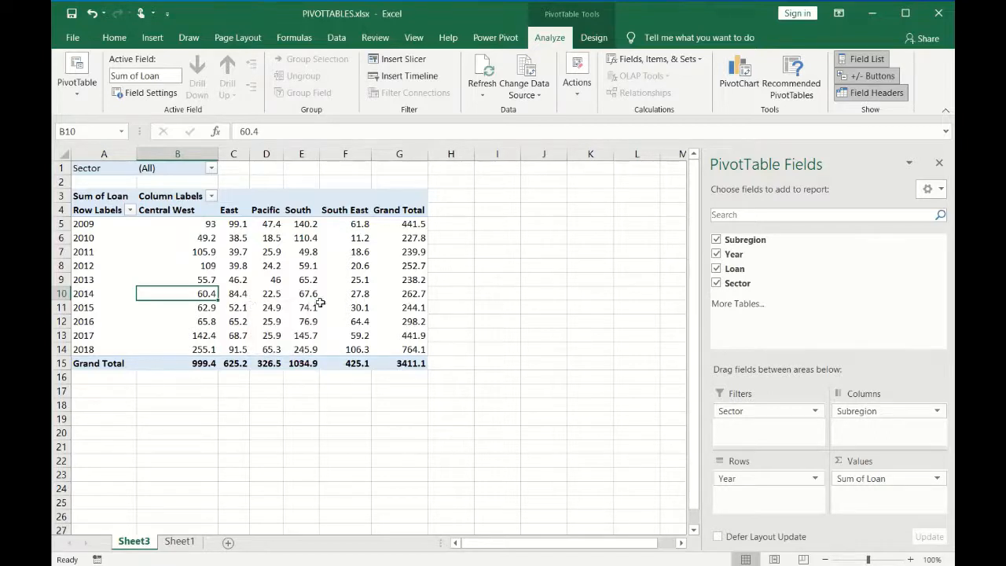
left_click(761, 410)
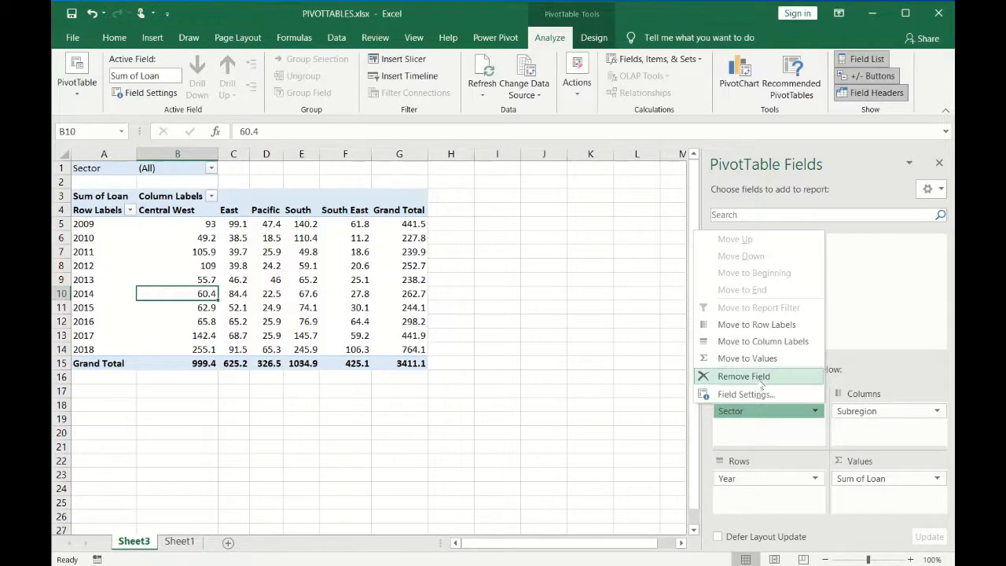
left_click(763, 377)
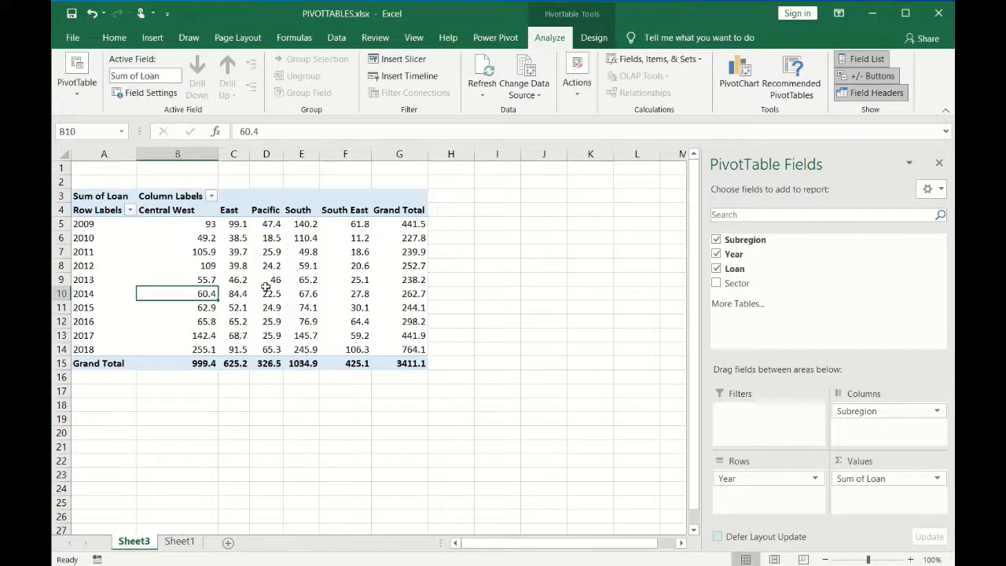
- Add Sector beneath Year in the PivotTable's rows and examine the sector loan sums nested under each year
mouse_move(259, 273)
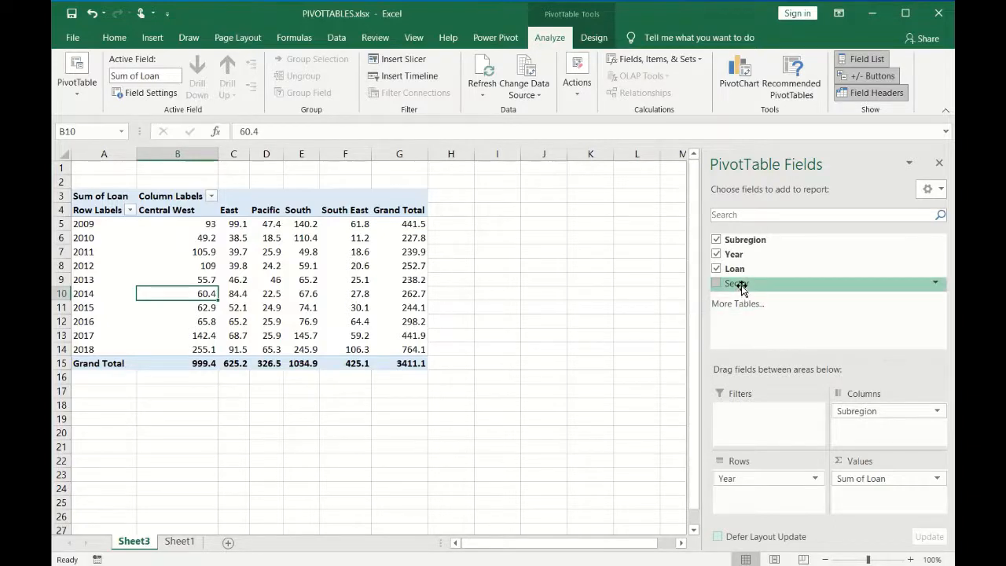
left_click_drag(742, 288, 760, 509)
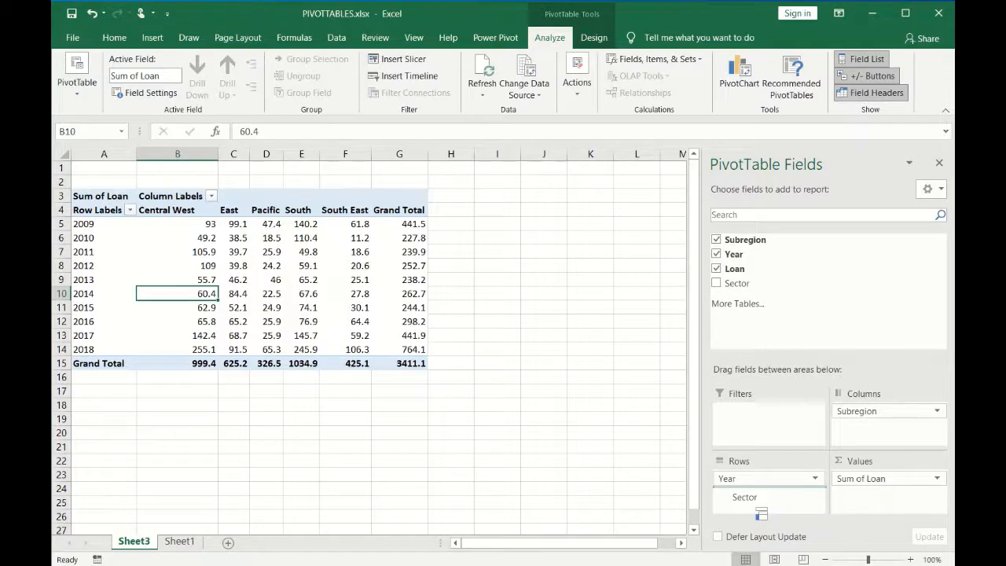
left_click_drag(761, 513, 750, 503)
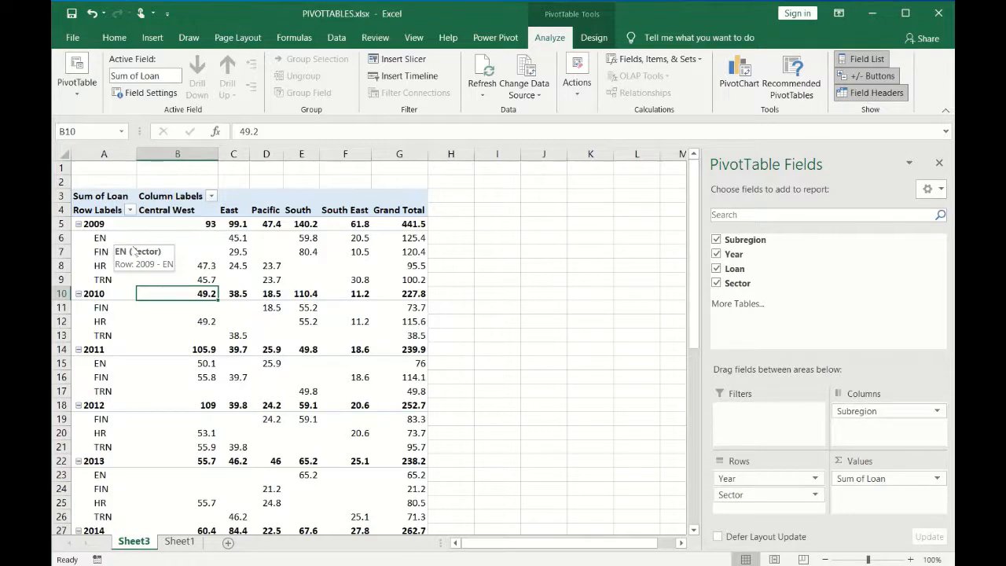
left_click_drag(108, 238, 108, 280)
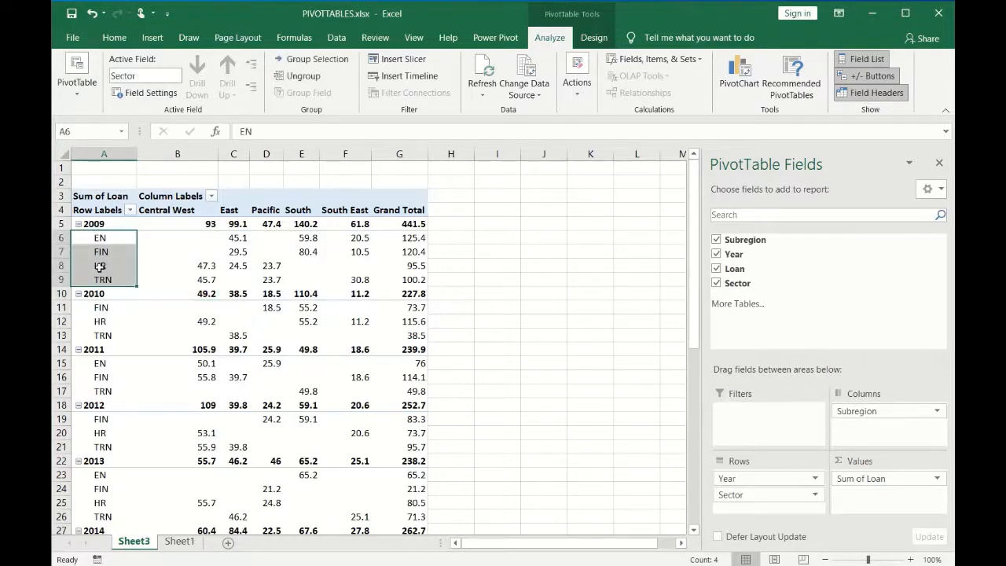
left_click(94, 293)
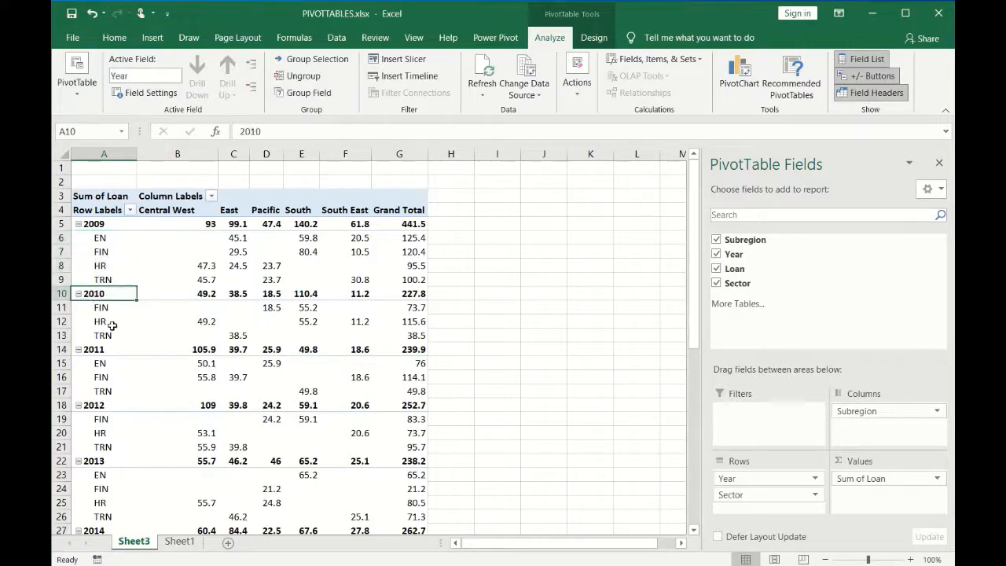
scroll(112, 336, "down", 6)
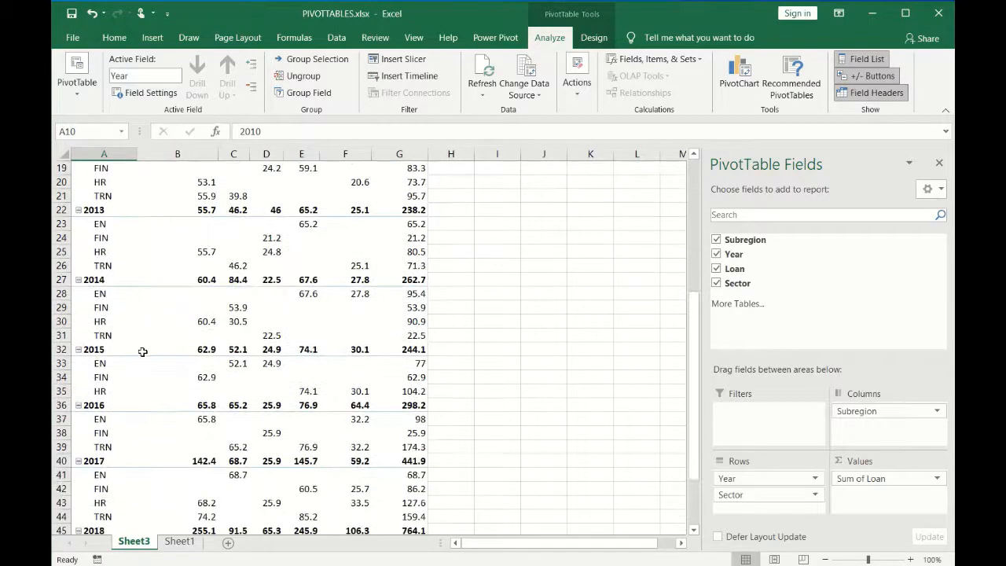
scroll(138, 352, "down", 3)
scroll(149, 362, "up", 7)
scroll(147, 363, "up", 2)
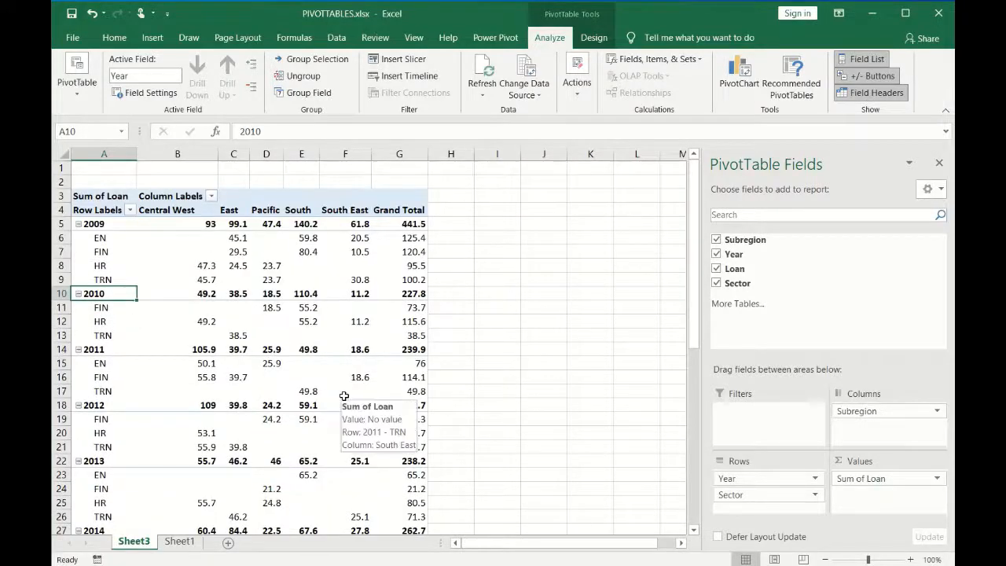
left_click(113, 252)
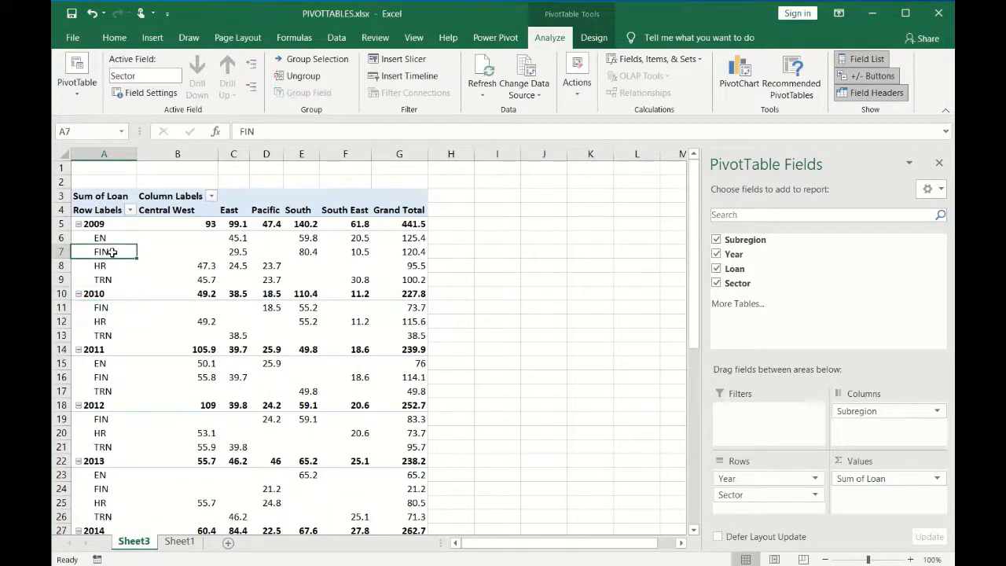